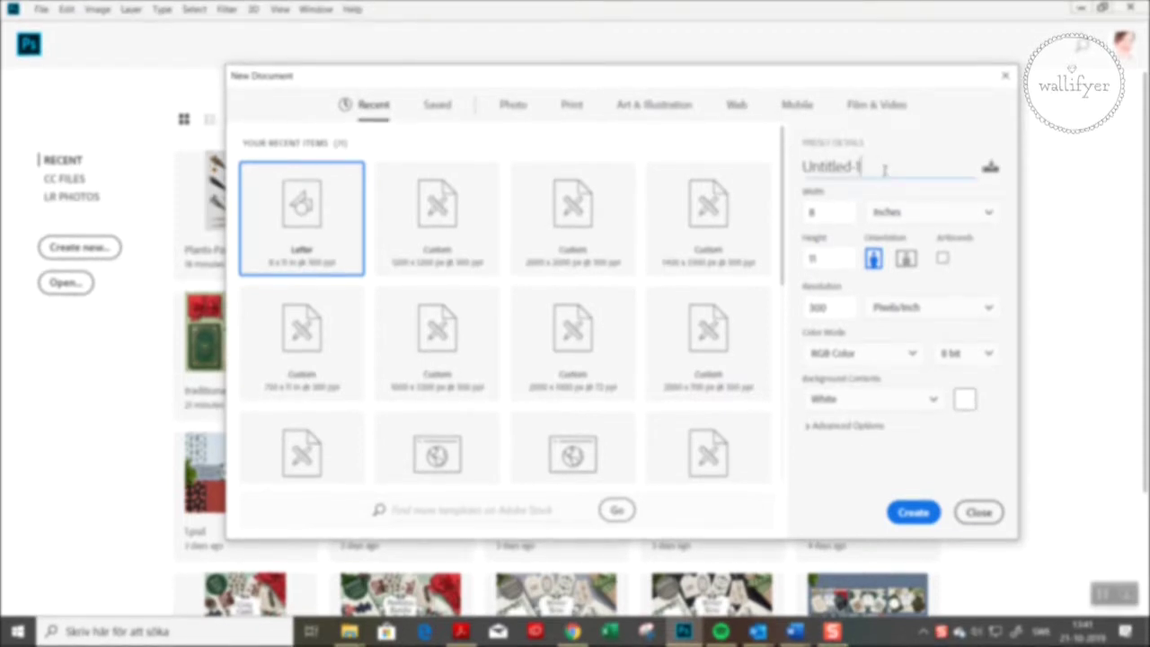
# Step: Choose the Print A5 preset (148 × 210 mm, 300 ppi), keeping Millimeters as the unit
pyautogui.click(885, 168)
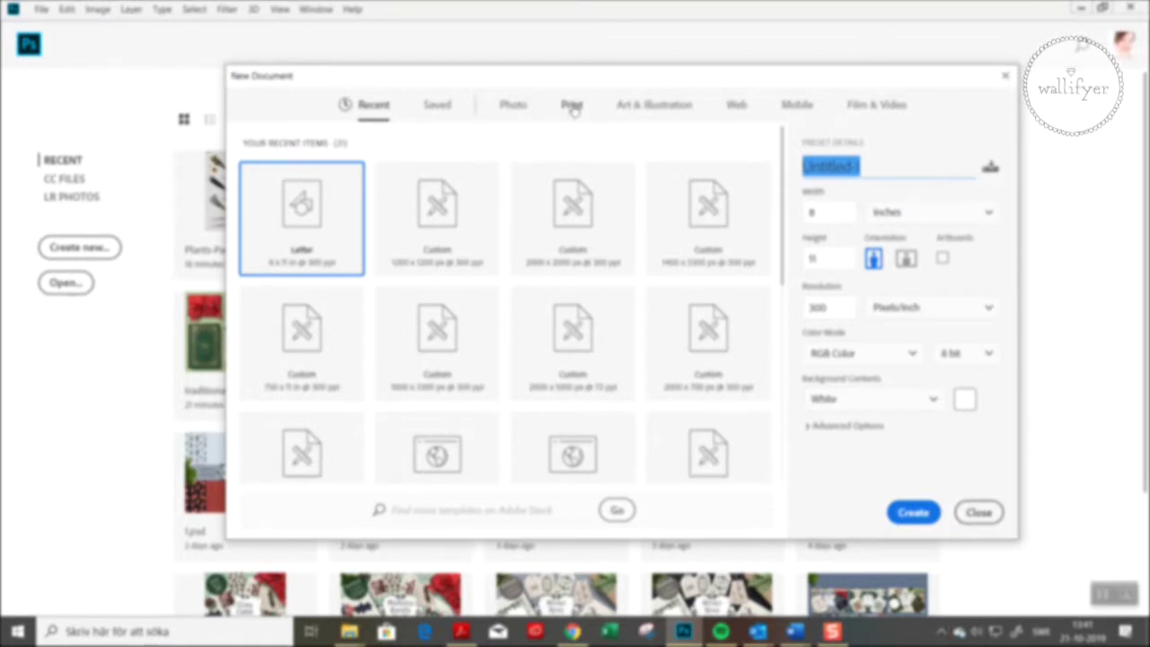
pyautogui.click(573, 106)
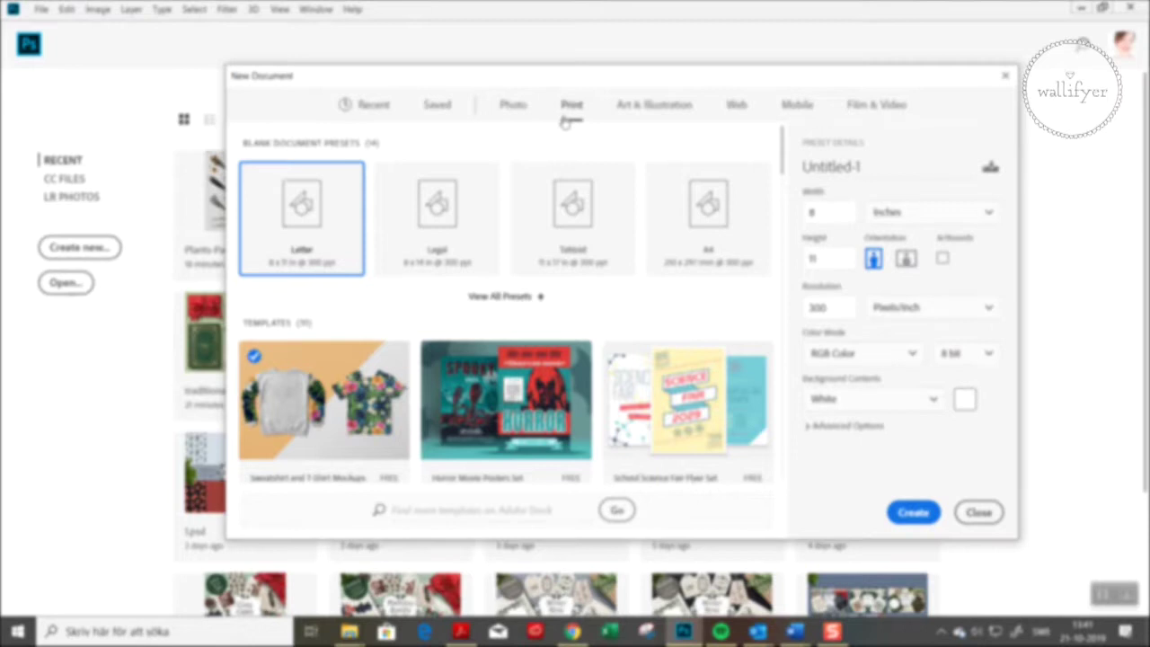
pyautogui.click(540, 297)
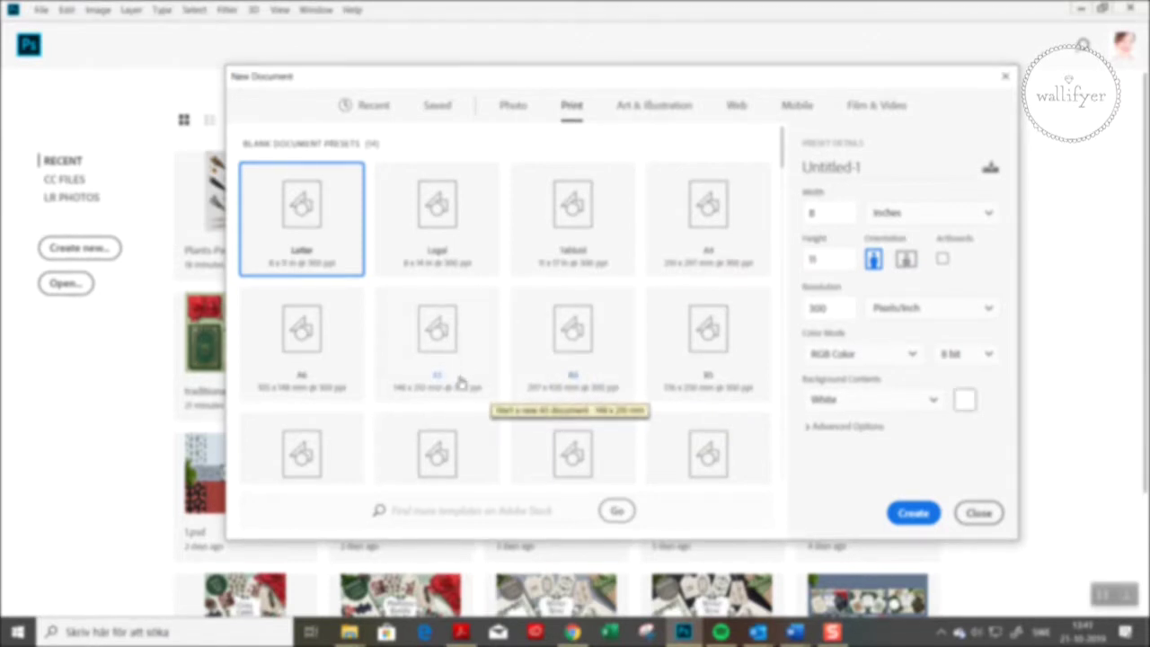
pyautogui.click(444, 330)
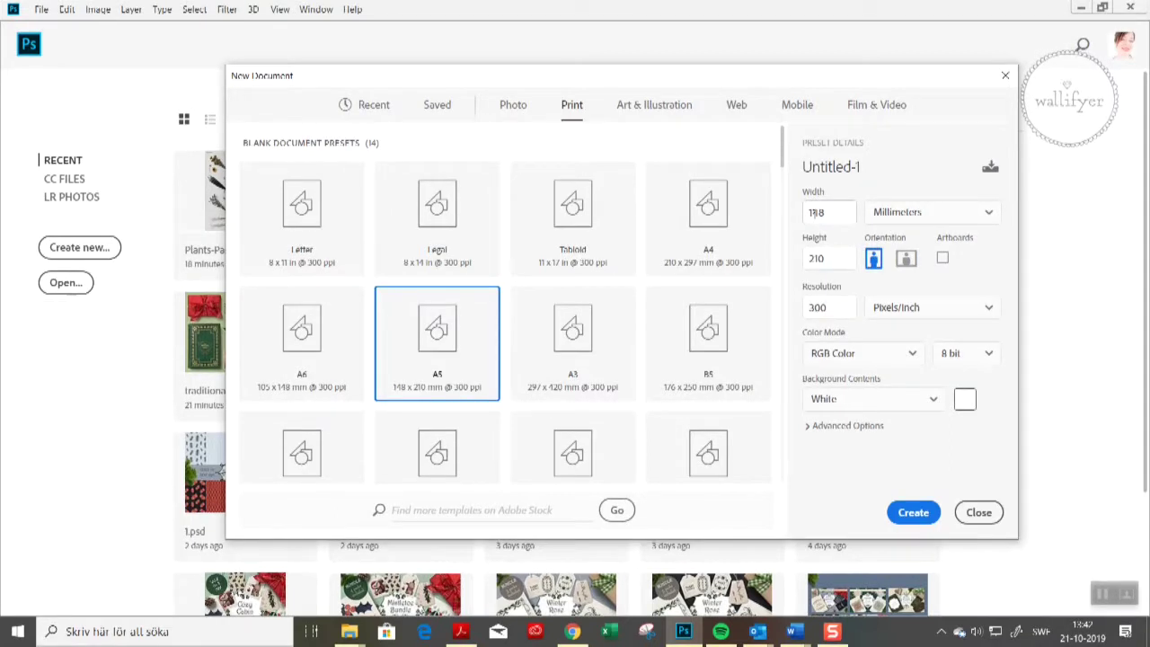
pyautogui.click(991, 215)
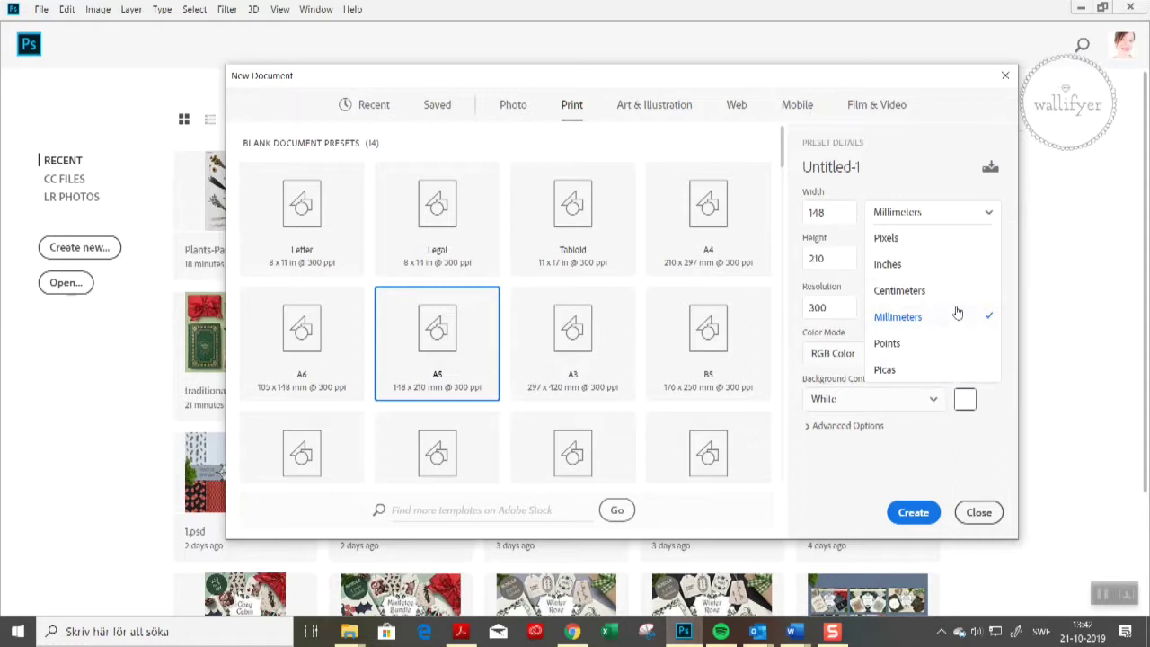
pyautogui.click(906, 216)
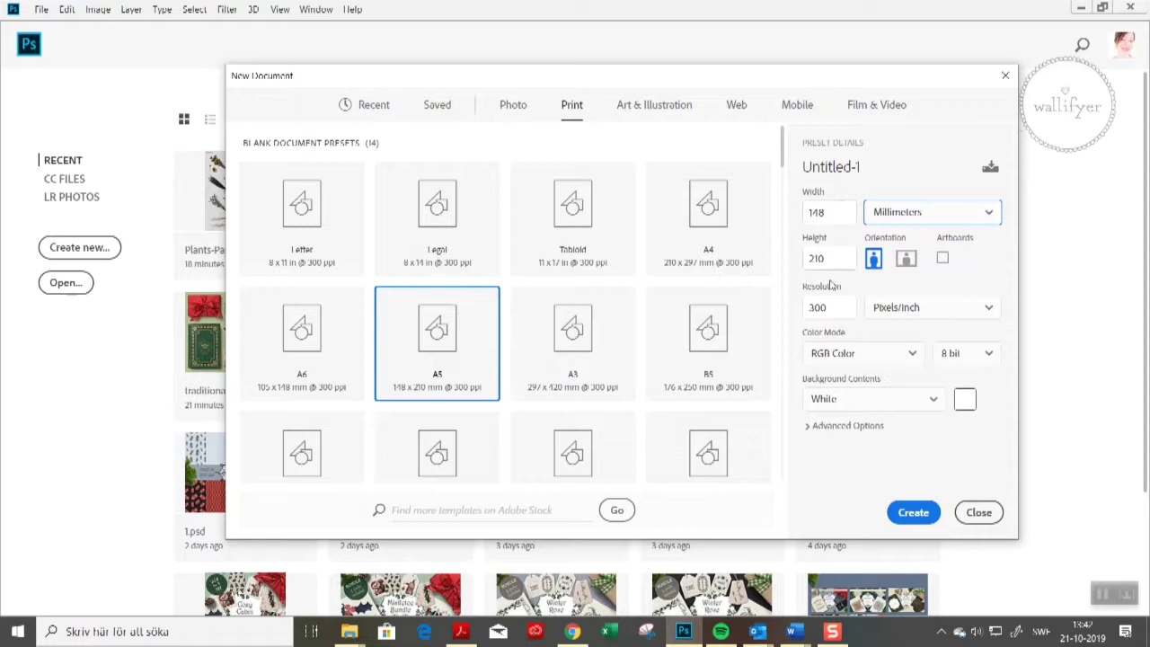
pyautogui.click(839, 172)
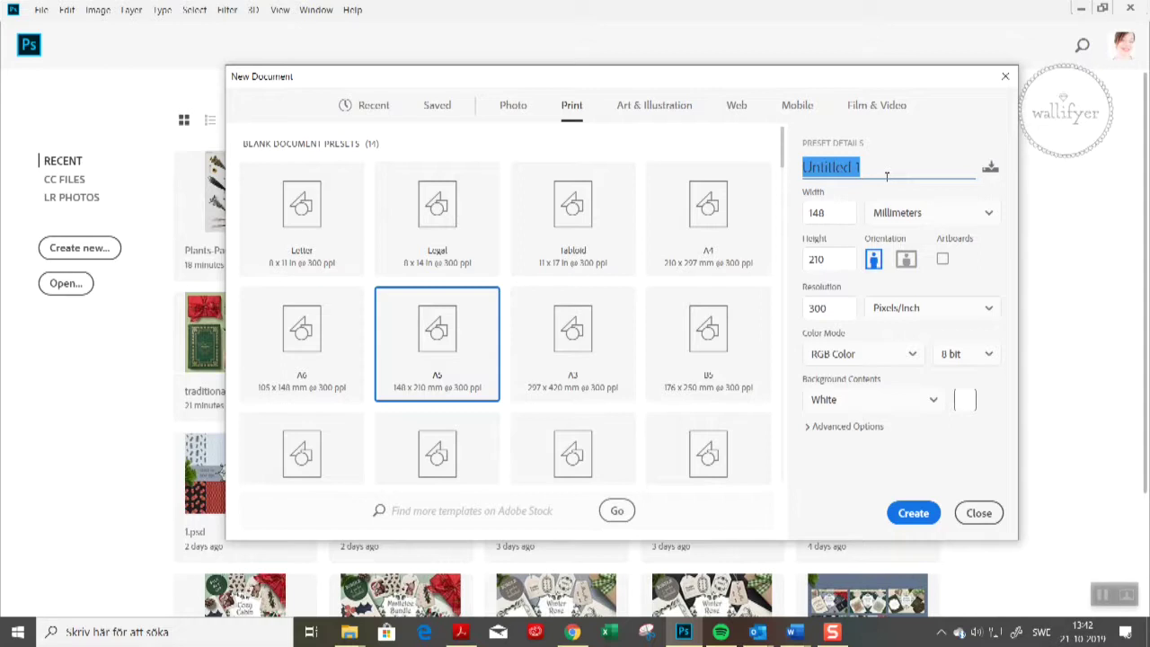
# Step: Name the document 'Thank you card' and keep RGB Color as the colour mode
pyautogui.write('Thank you')
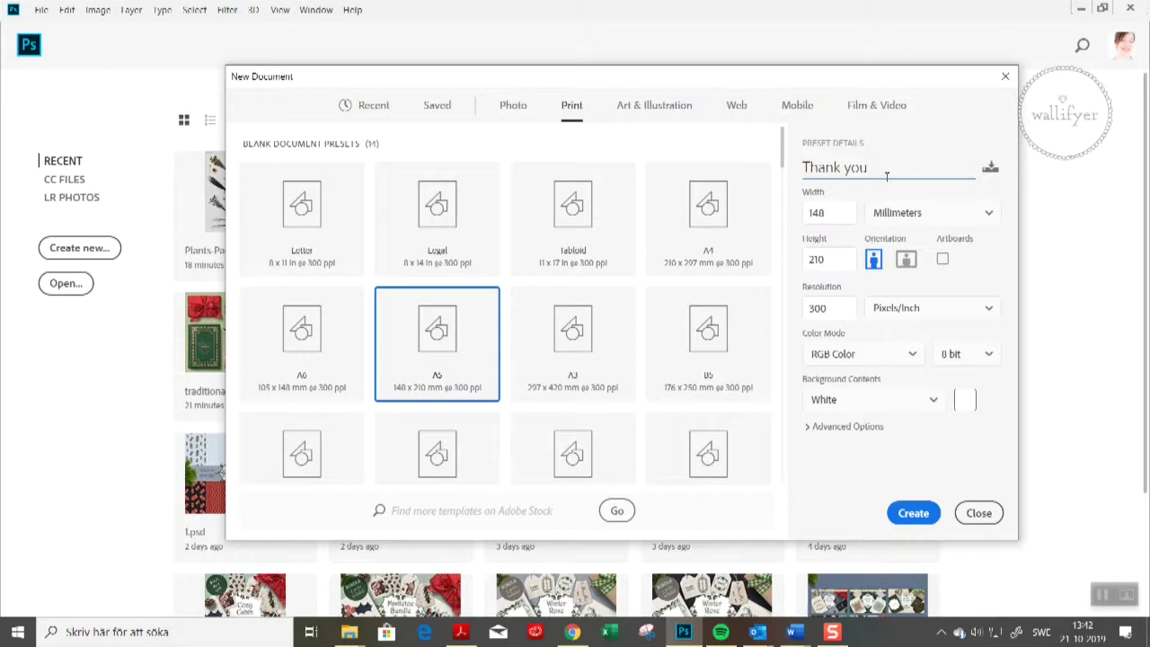
pyautogui.write(' card')
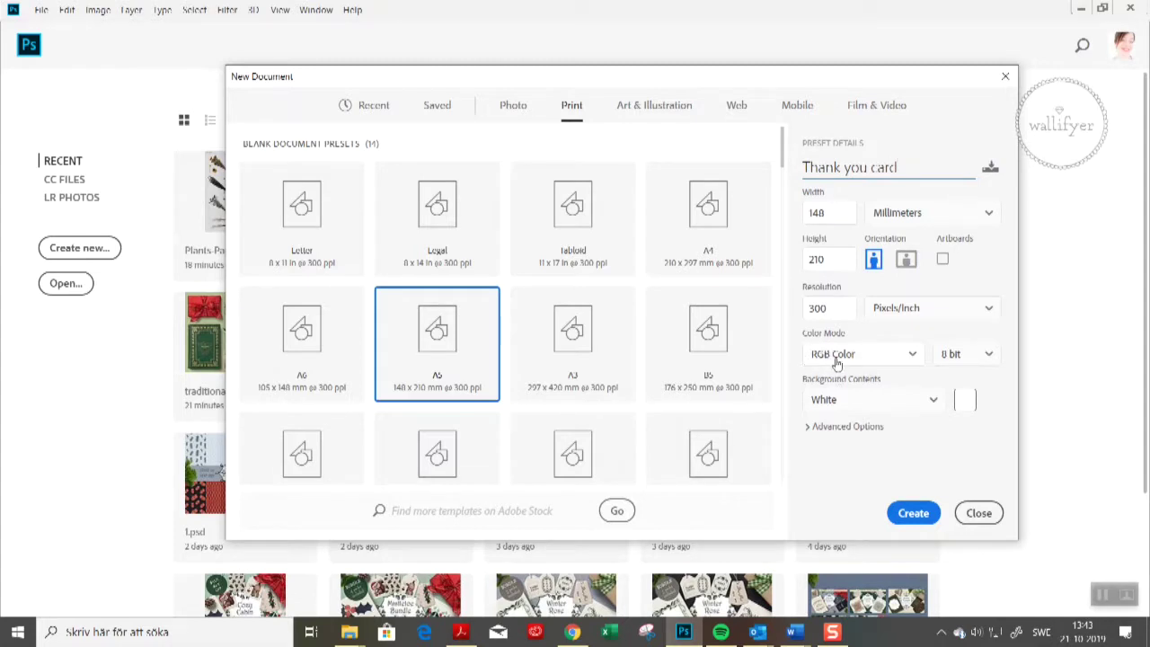
pyautogui.click(816, 353)
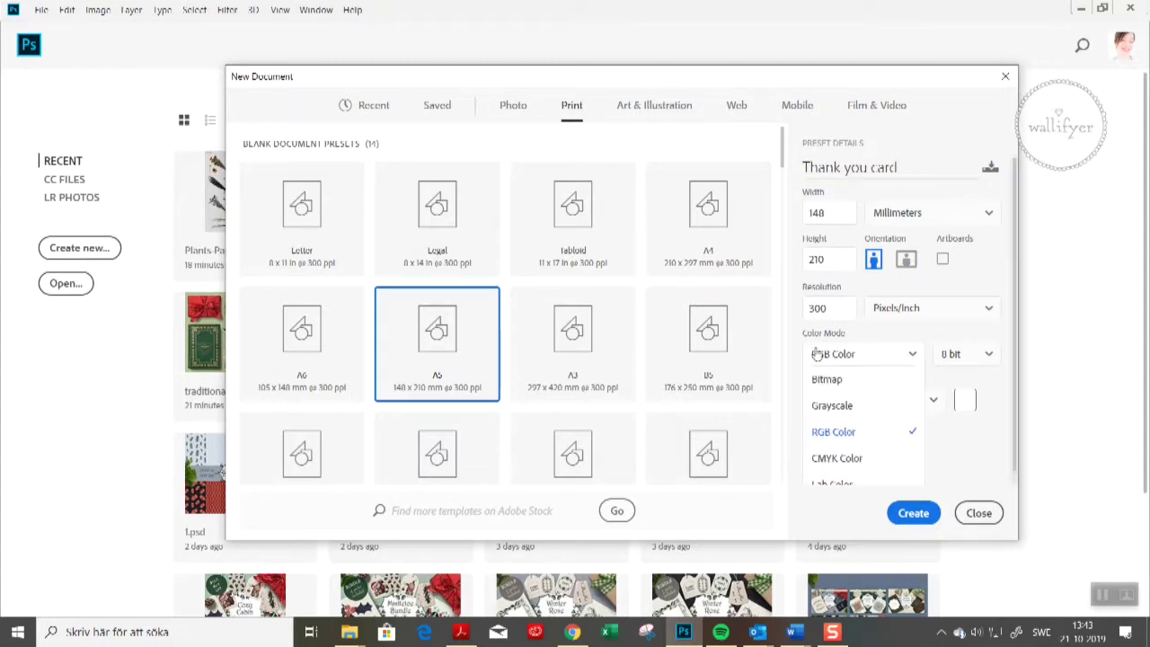
pyautogui.click(912, 355)
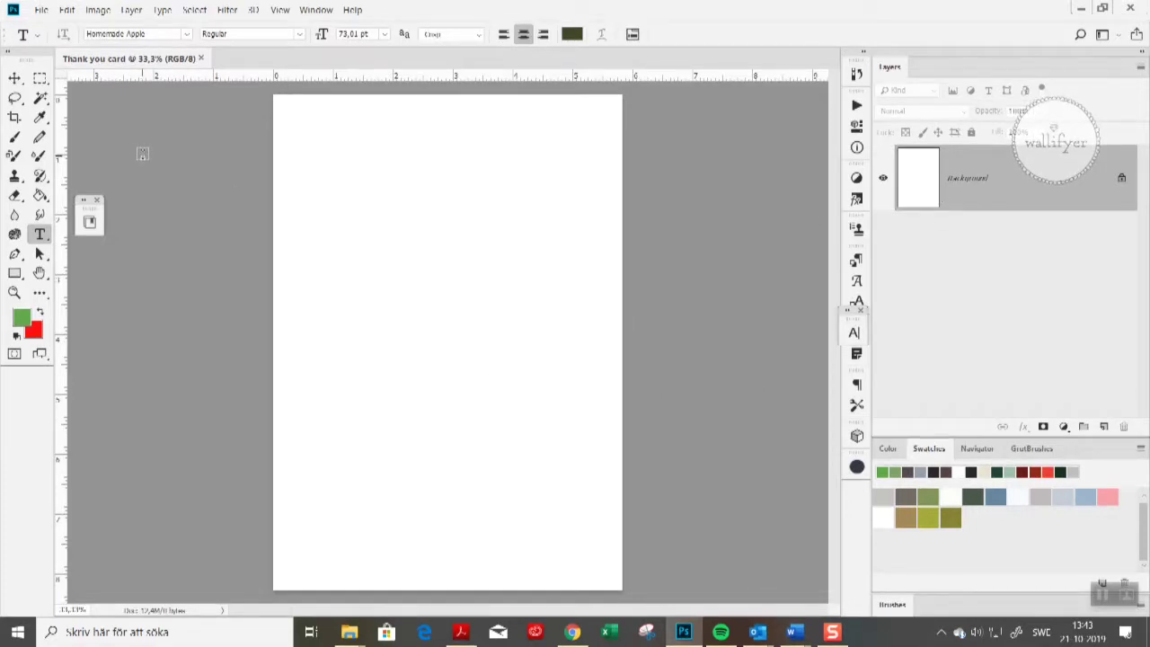
# Step: Bring the Green wreath file onto the card with File > Place Linked
pyautogui.click(42, 10)
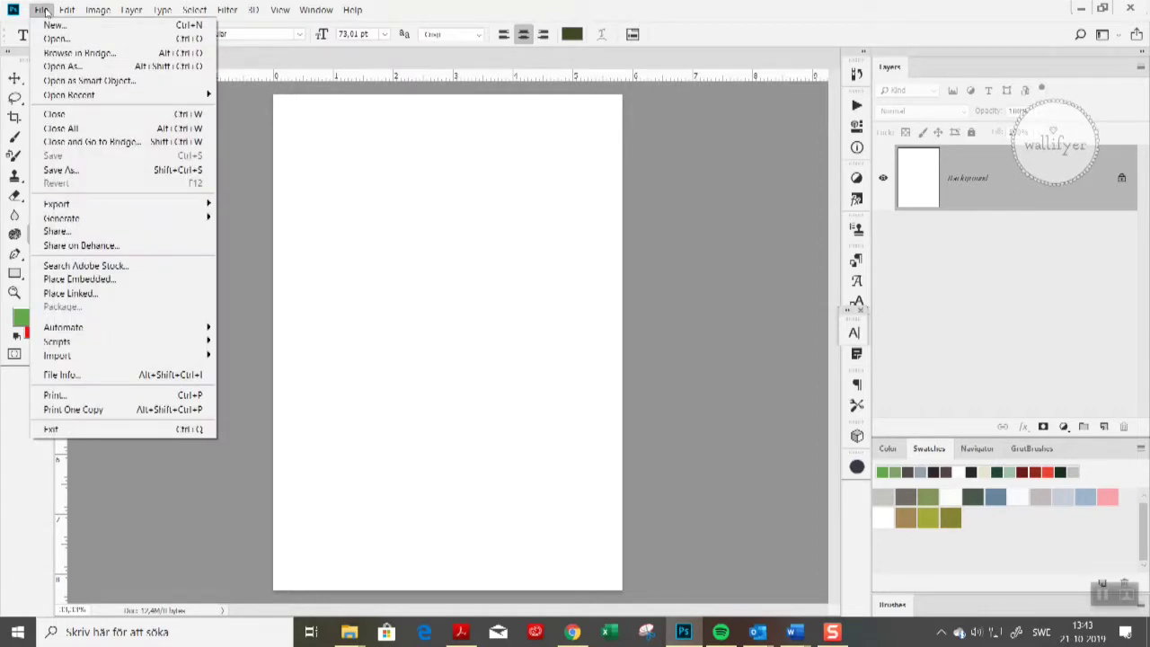
pyautogui.moveTo(82, 204)
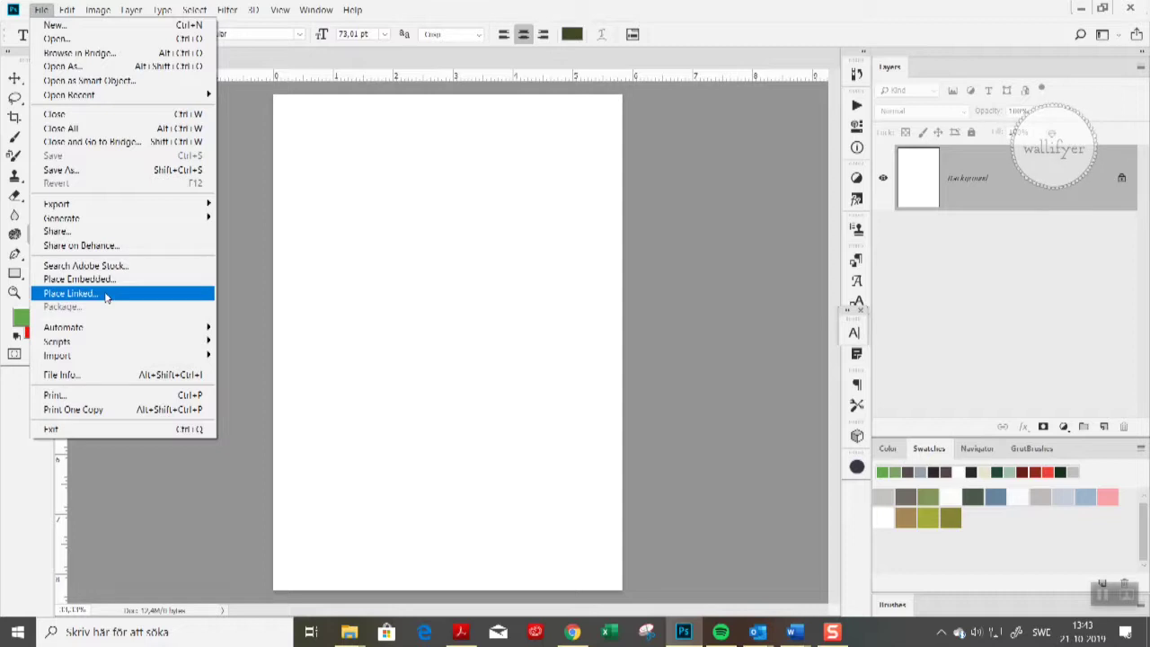
pyautogui.click(105, 293)
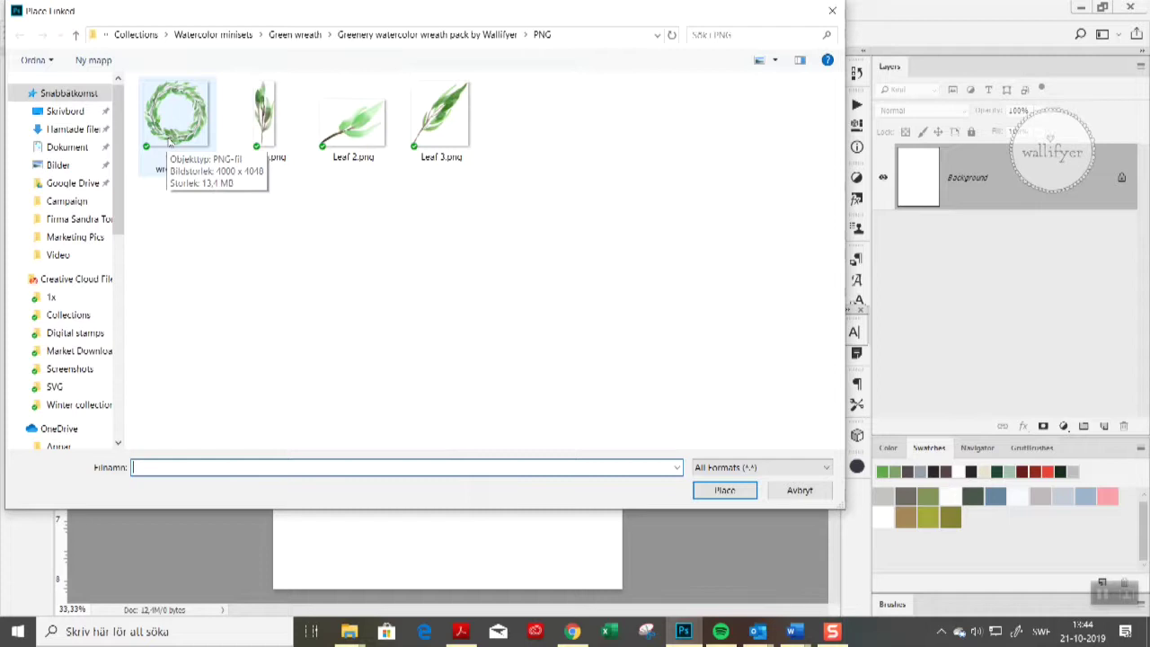
pyautogui.doubleClick(170, 126)
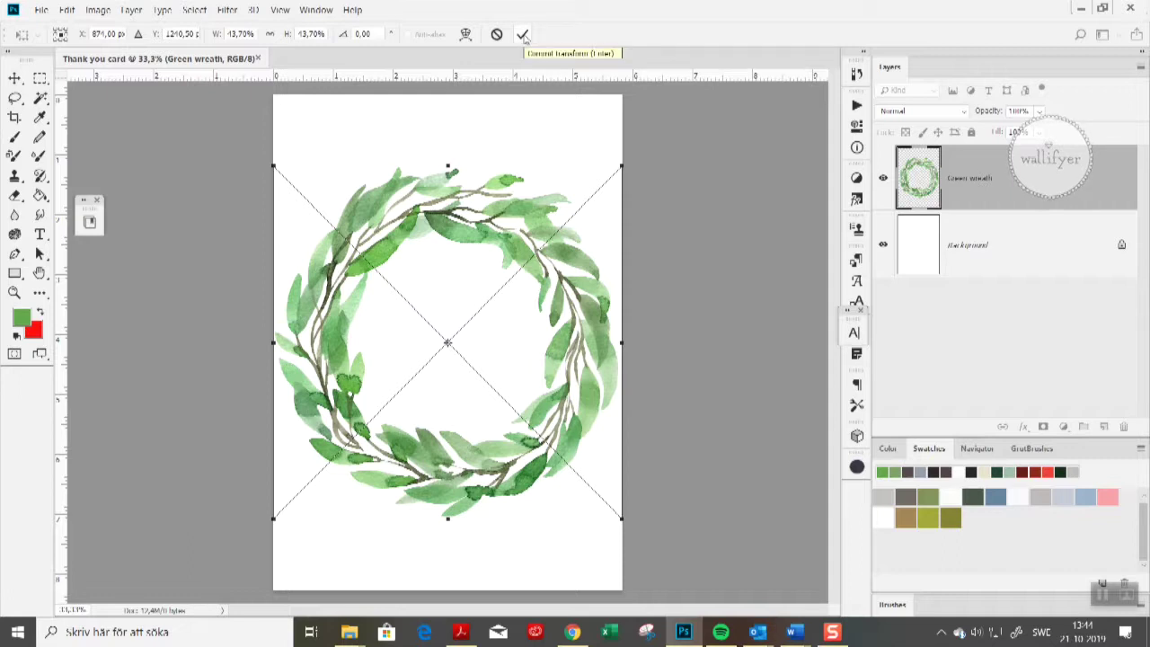
# Step: Scale the wreath from its corners to nearly fill the card, centre it, and commit
pyautogui.click(523, 34)
pyautogui.press('t')
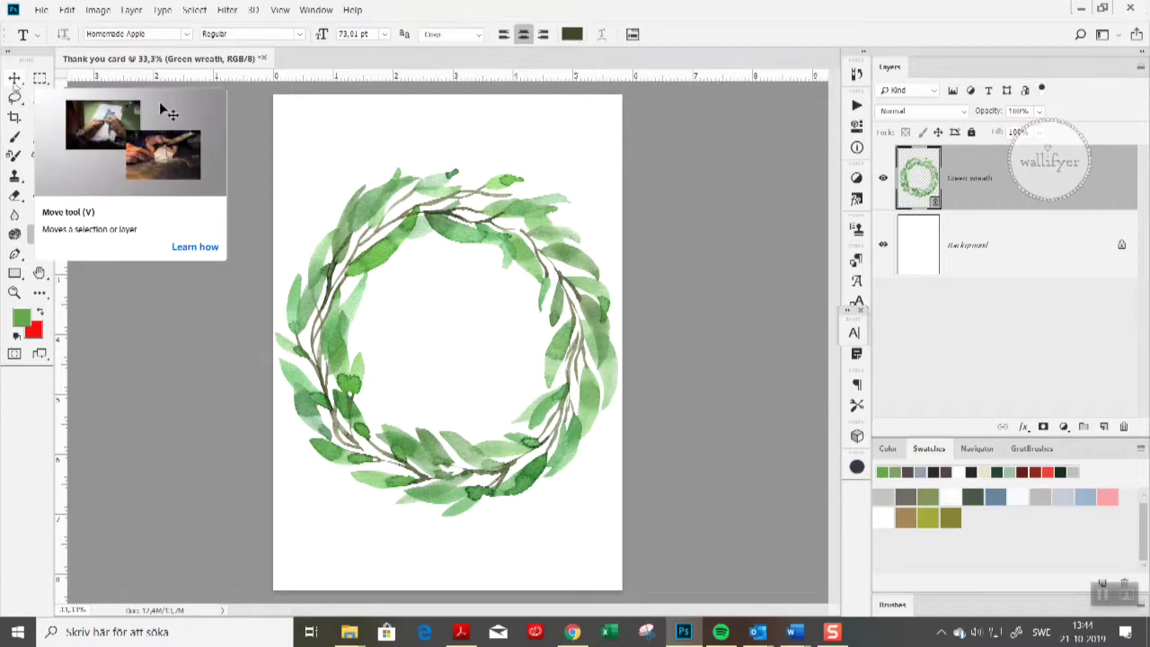
pyautogui.click(15, 79)
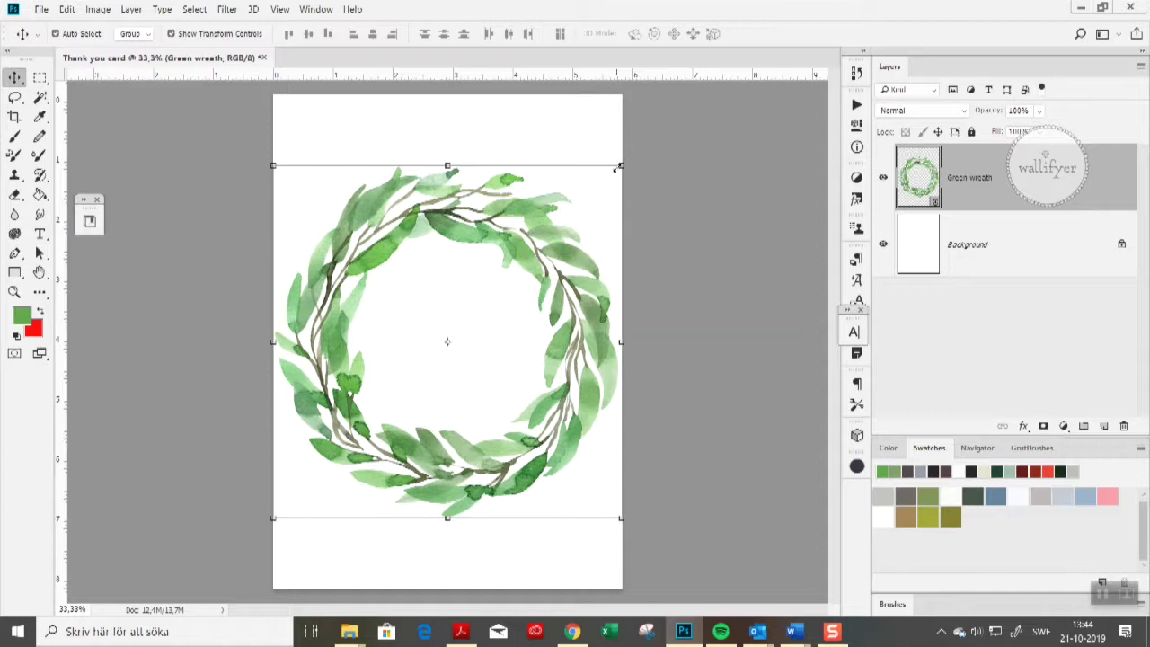
pyautogui.moveTo(618, 167); pyautogui.dragTo(676, 124)
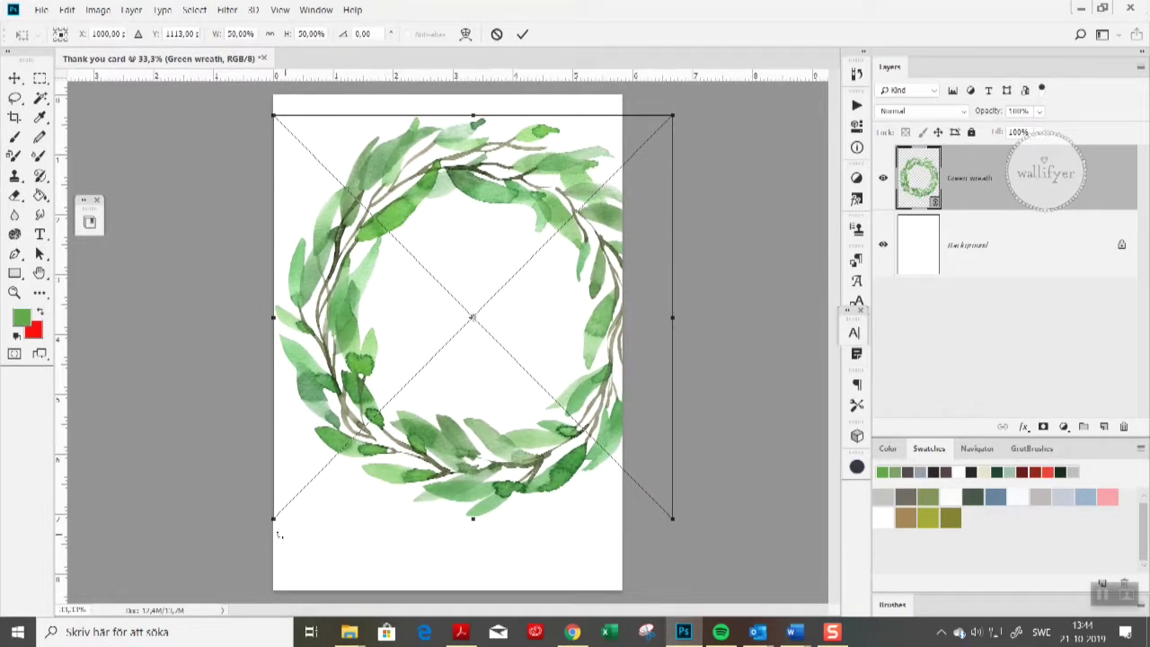
pyautogui.moveTo(273, 520); pyautogui.dragTo(210, 571)
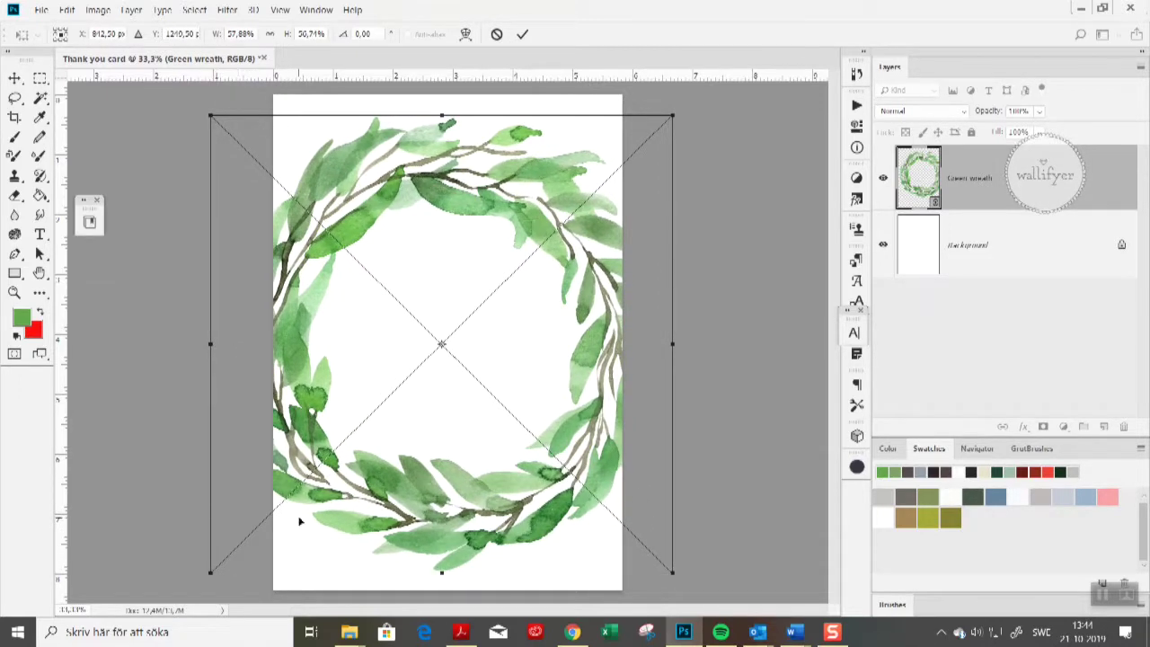
pyautogui.moveTo(479, 209)
pyautogui.mouseDown()
pyautogui.moveTo(464, 203)
pyautogui.moveTo(482, 209)
pyautogui.mouseUp()
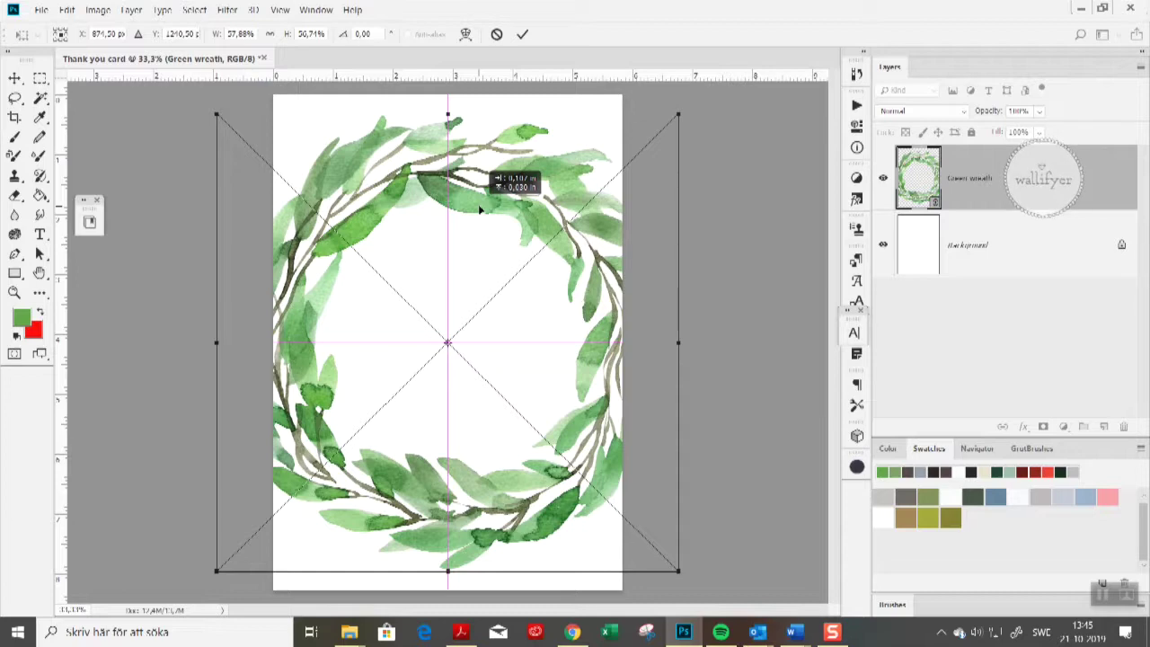
pyautogui.moveTo(482, 208); pyautogui.dragTo(483, 210)
pyautogui.click(522, 34)
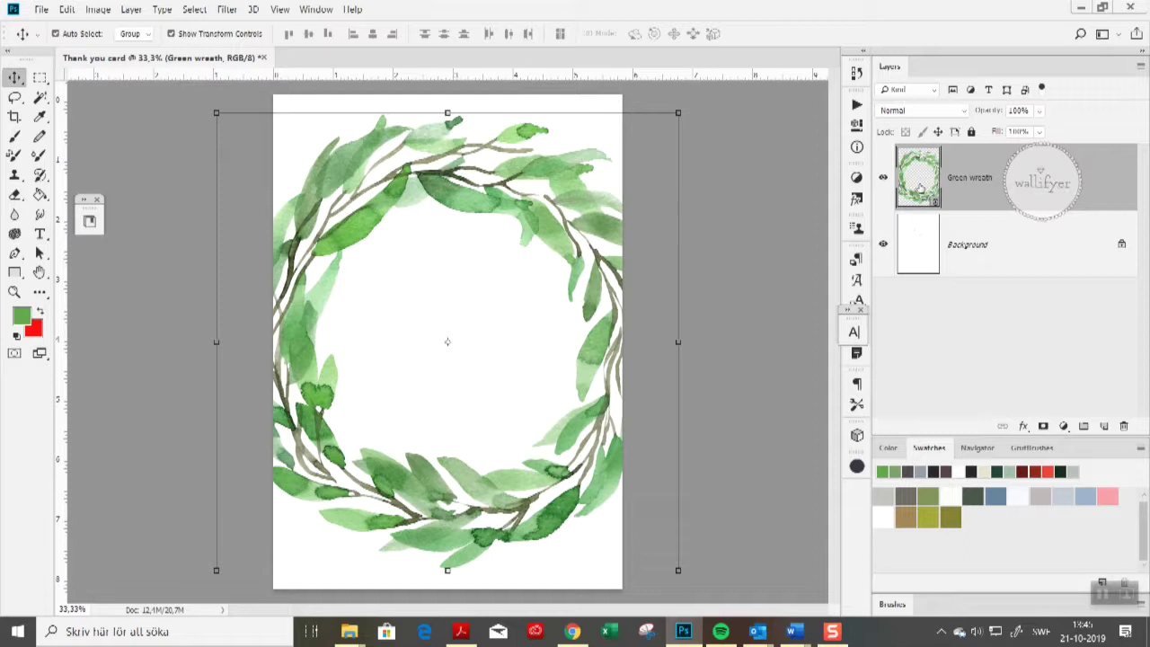
# Step: Type 'thank' and 'you' on two lines in dark script, then commit the text
pyautogui.click(159, 115)
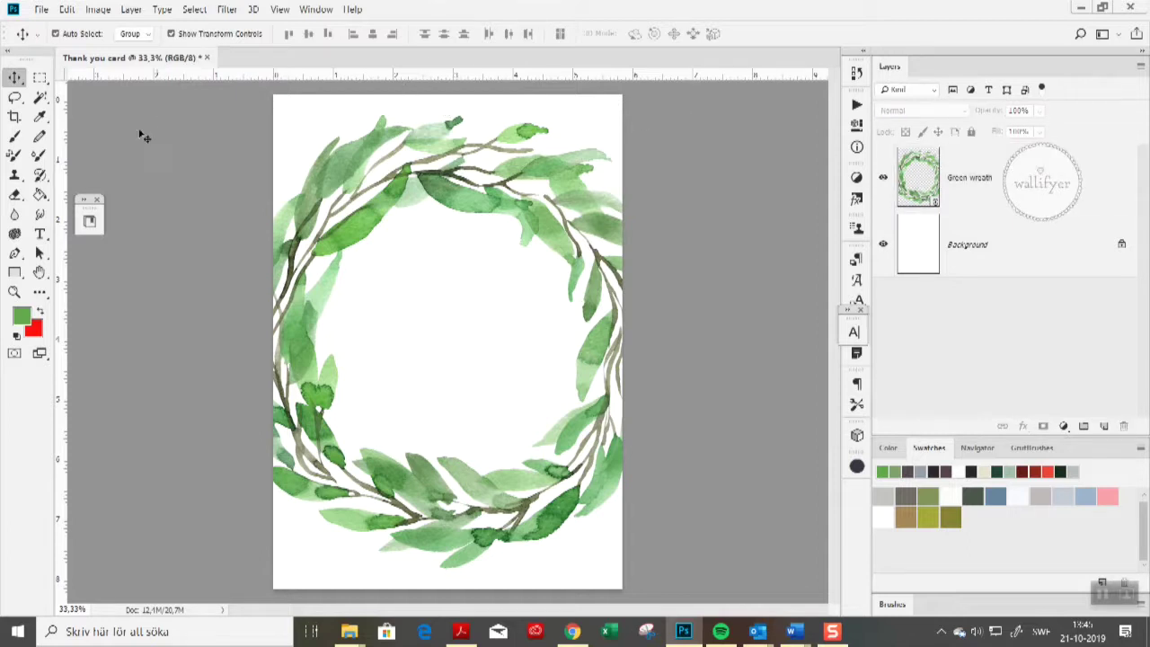
pyautogui.click(39, 234)
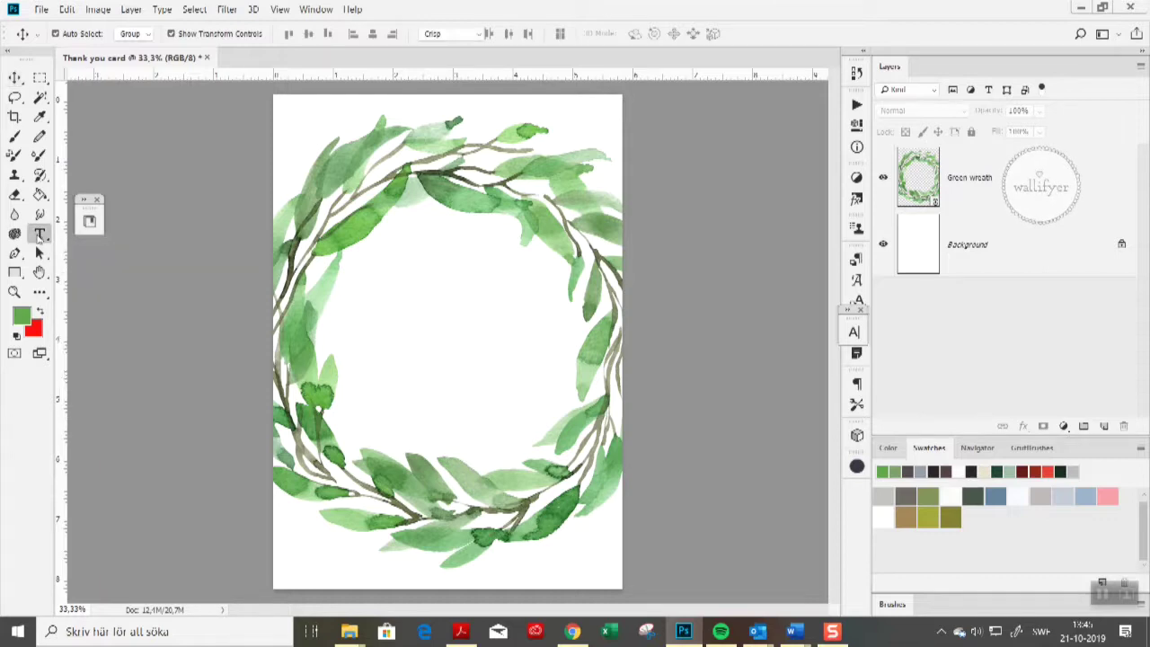
pyautogui.click(387, 303)
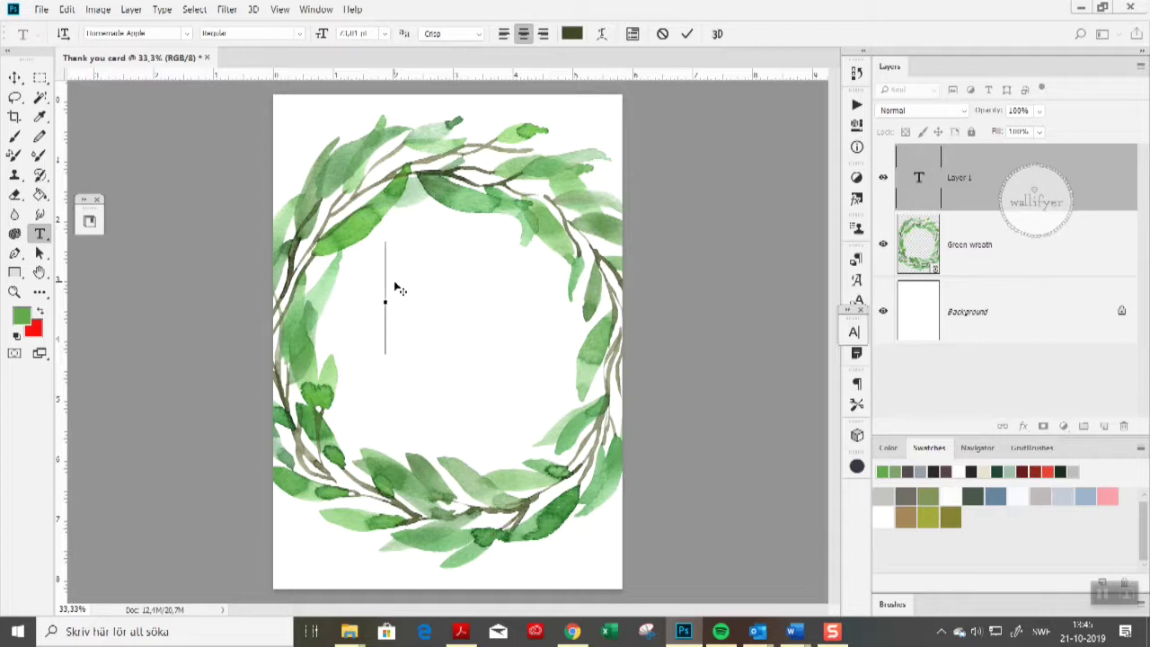
pyautogui.write('th')
pyautogui.write('a')
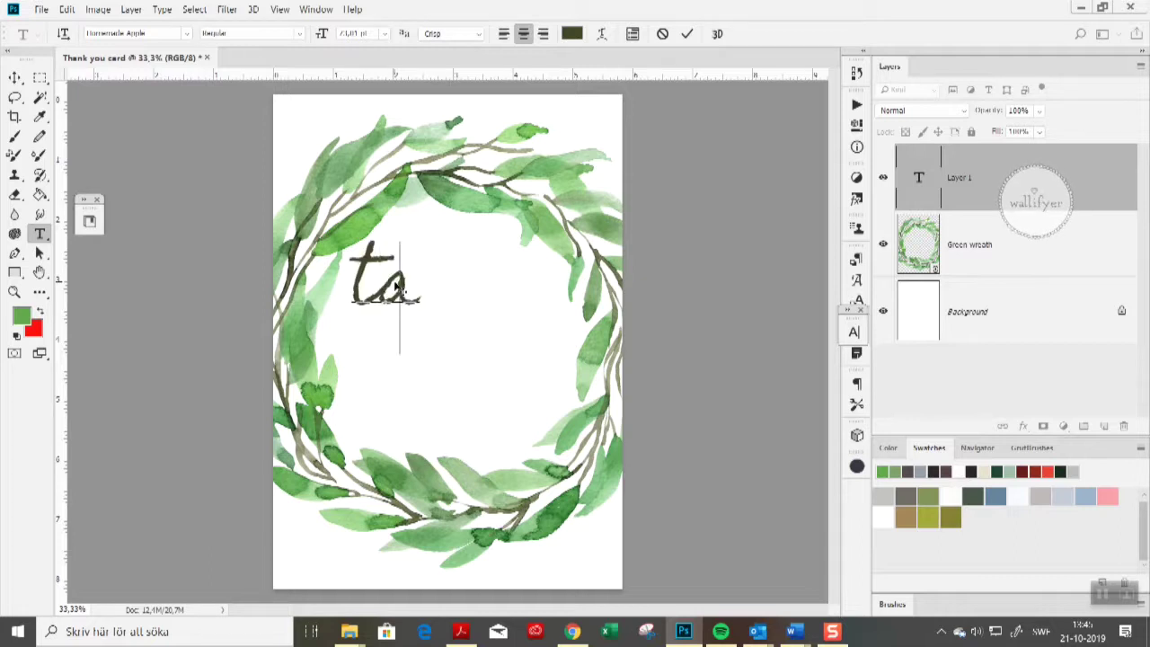
pyautogui.press('BackSpace')
pyautogui.write('hank')
pyautogui.press('Return')
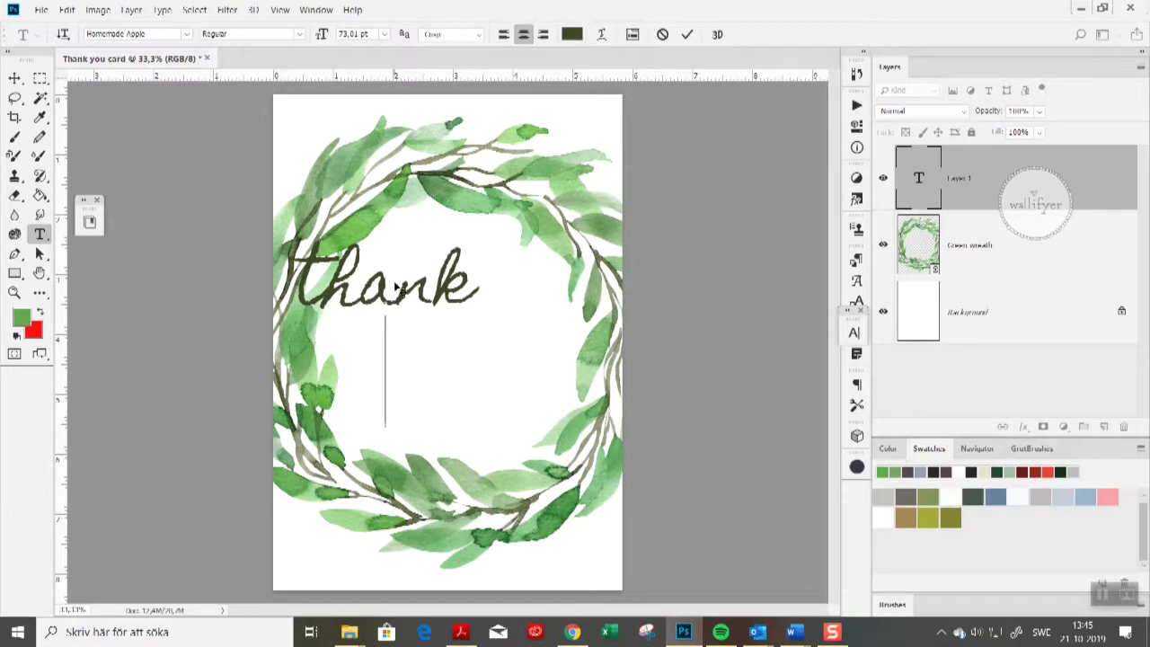
pyautogui.write('you')
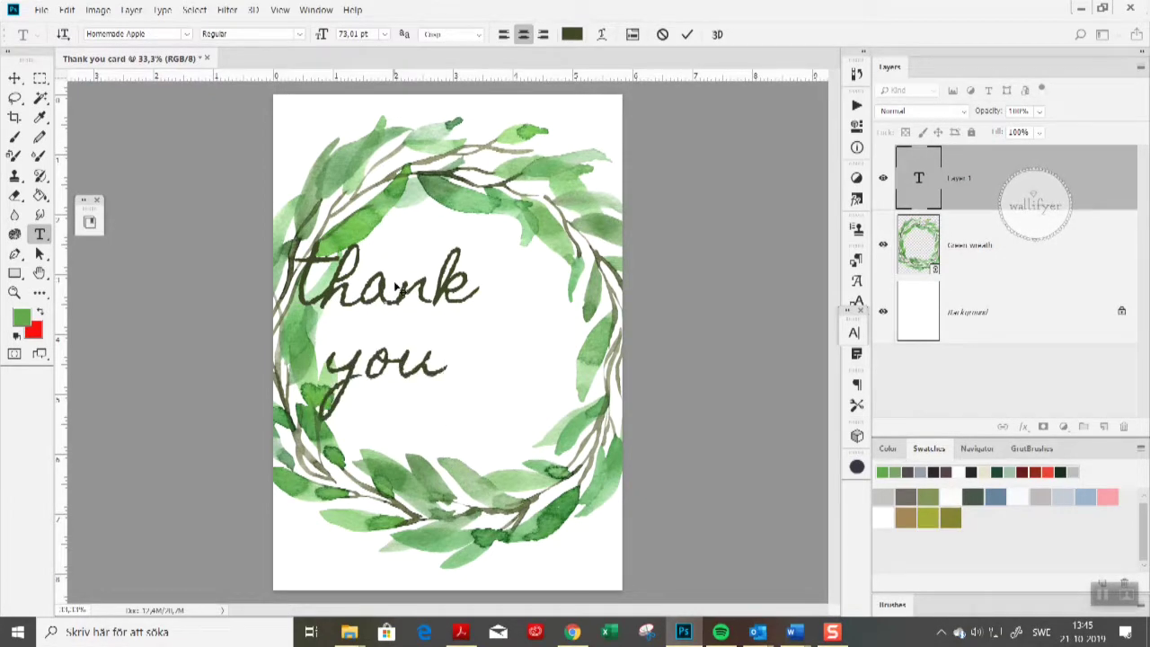
pyautogui.click(14, 78)
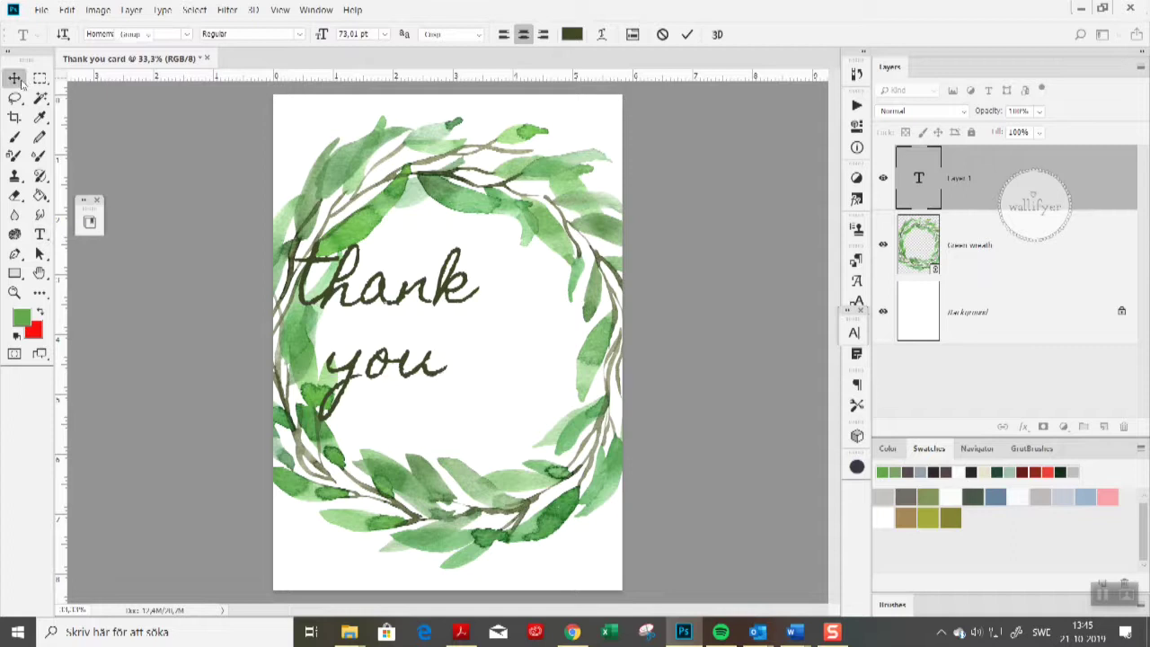
# Step: Drag the lettering to the wreath's centre, nudge it down twice, and deselect
pyautogui.moveTo(336, 293); pyautogui.dragTo(397, 300)
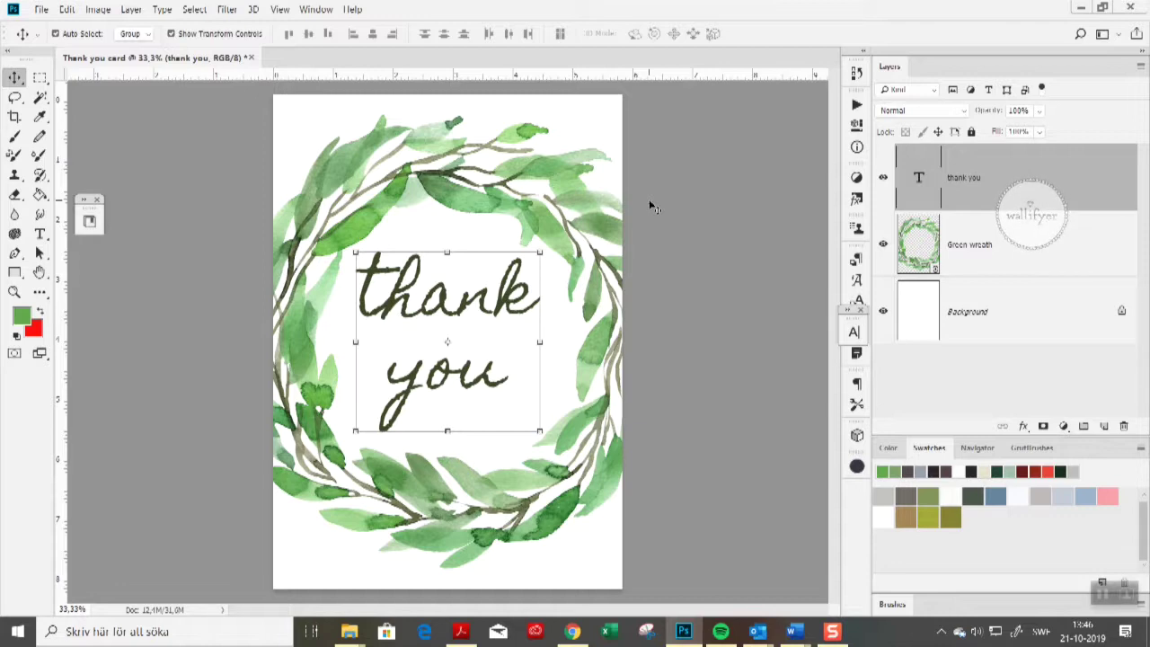
pyautogui.press('Down')
pyautogui.press('Down')
pyautogui.press('Down')
pyautogui.press('Down')
pyautogui.press('Down')
pyautogui.press('Down')
pyautogui.press('Down')
pyautogui.press('Down')
pyautogui.press('Down')
pyautogui.press('Down')
pyautogui.press('Down')
pyautogui.press('Down')
pyautogui.press('Down')
pyautogui.press('Down')
pyautogui.press('Down')
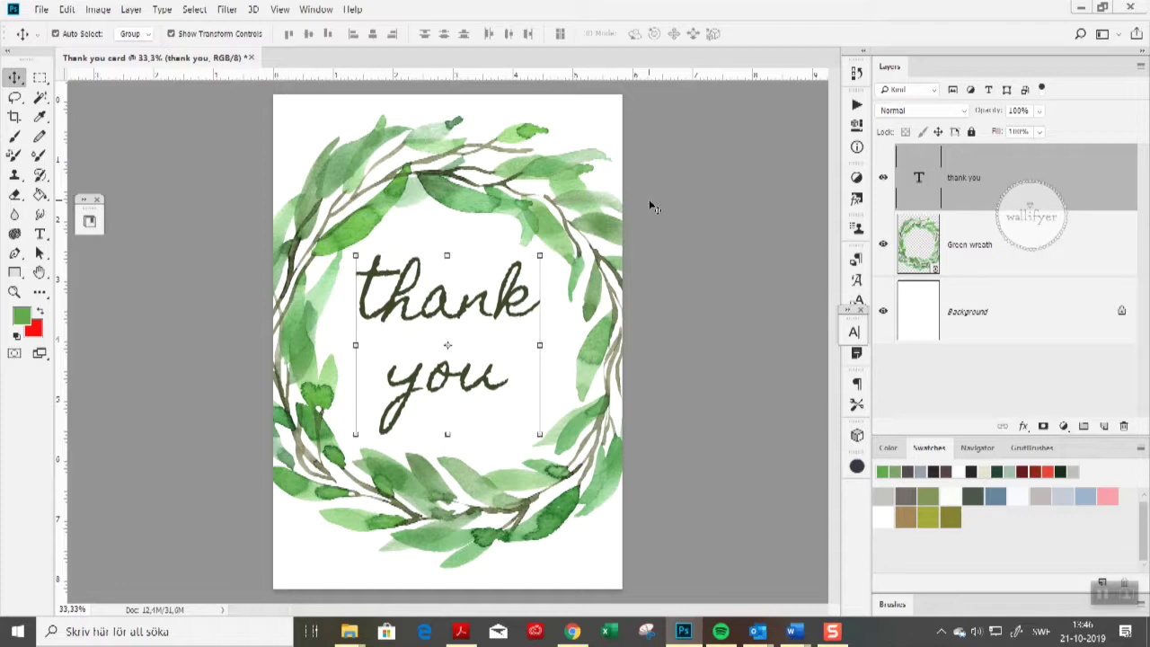
pyautogui.press('Down')
pyautogui.press('Down')
pyautogui.press('Down')
pyautogui.press('Down')
pyautogui.press('Down')
pyautogui.press('Down')
pyautogui.press('Down')
pyautogui.press('Down')
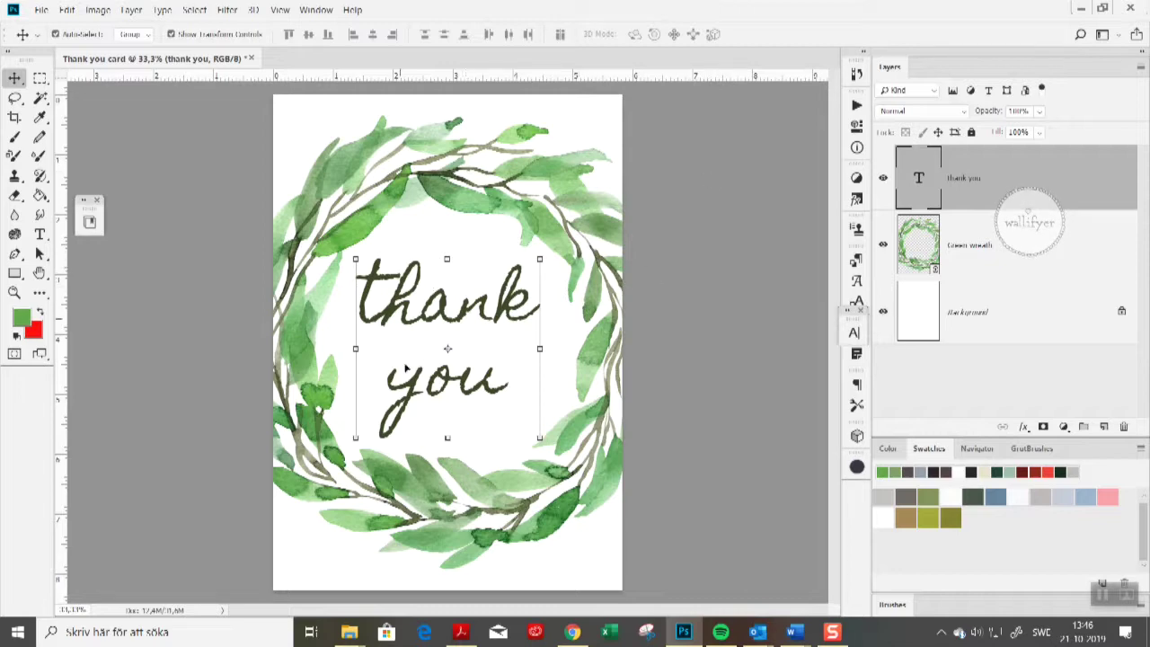
pyautogui.click(690, 236)
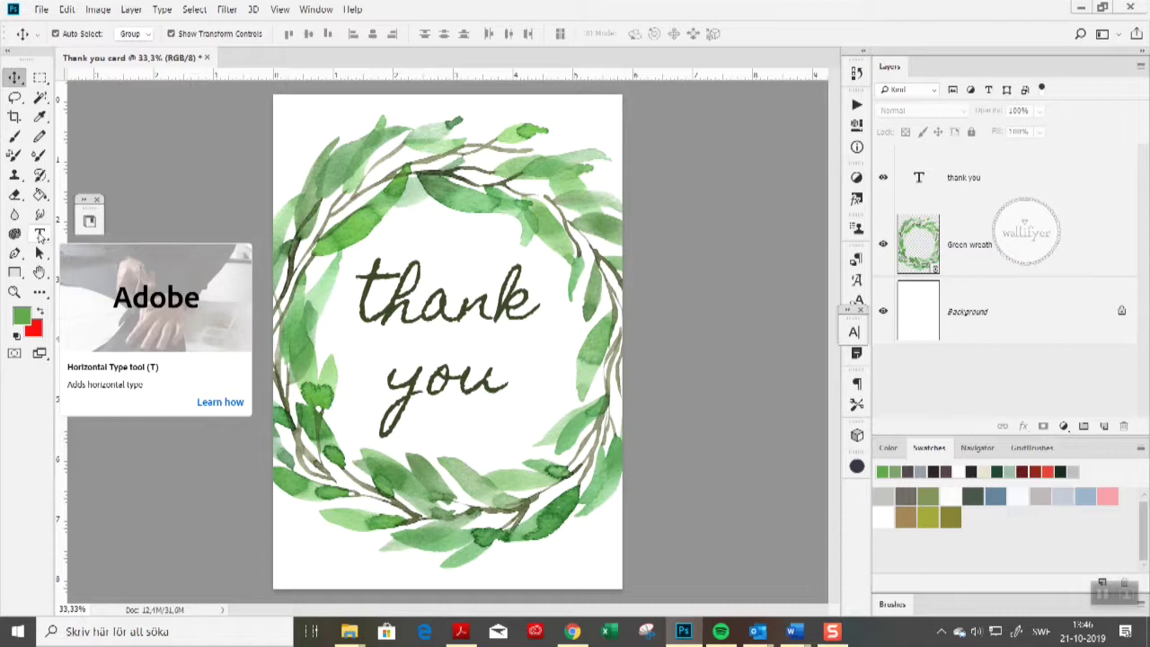
# Step: Select all the 'thank you' text and set it to a dark olive green sampled from the leaves
pyautogui.click(40, 236)
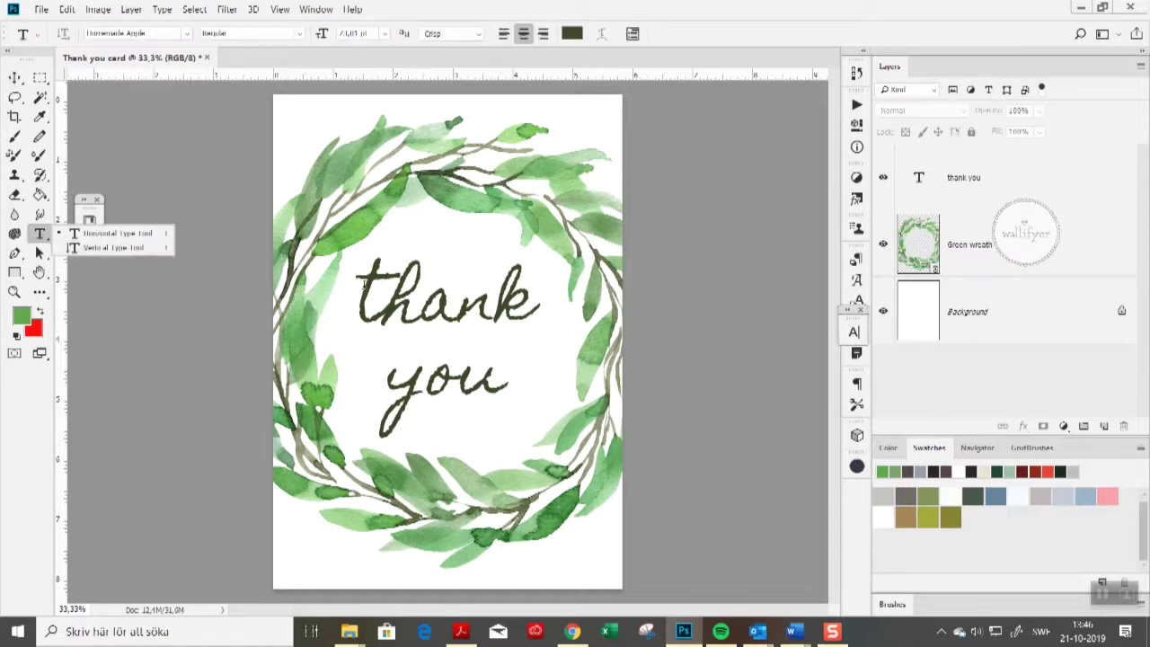
pyautogui.moveTo(363, 286); pyautogui.dragTo(552, 359)
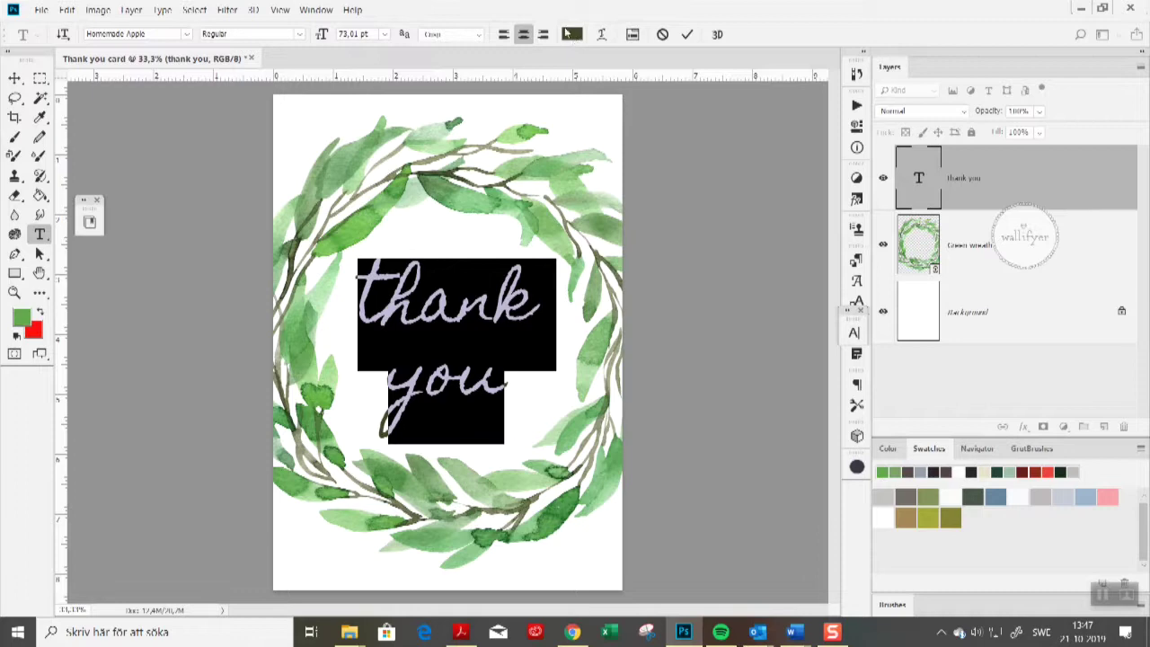
pyautogui.click(572, 35)
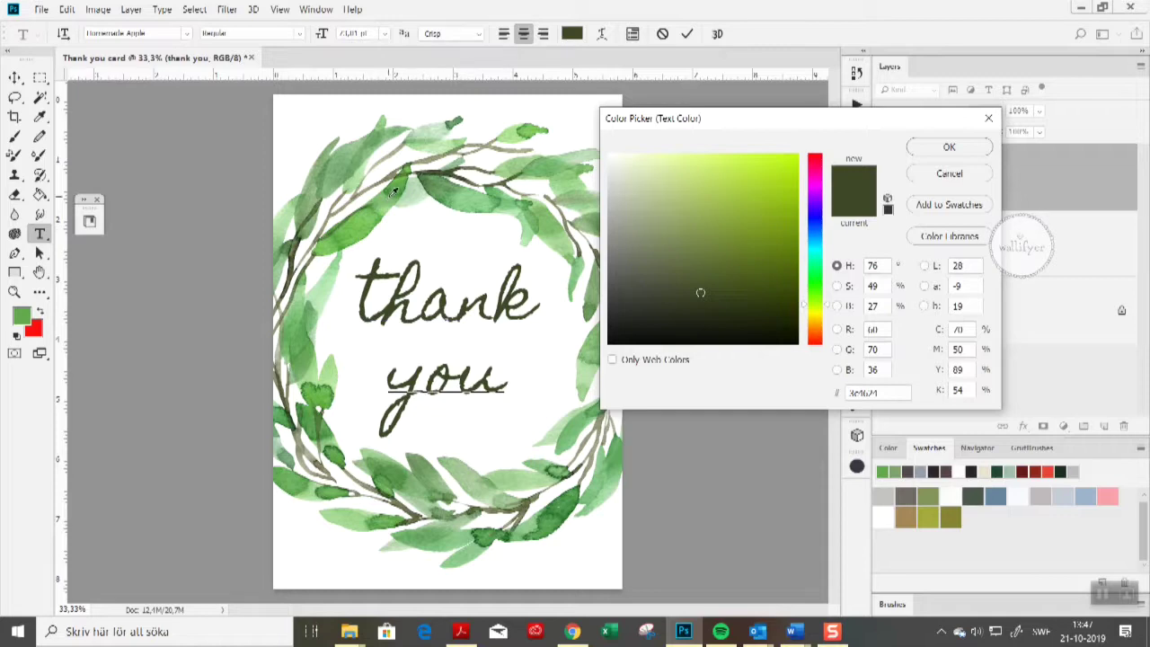
pyautogui.click(314, 212)
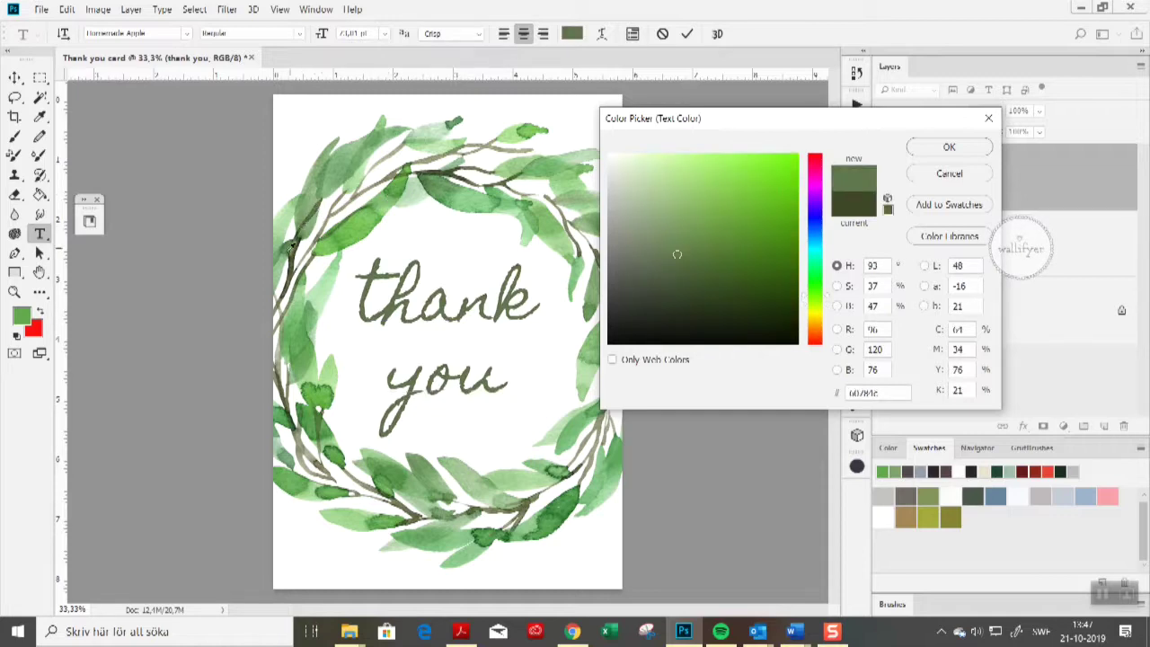
pyautogui.click(296, 242)
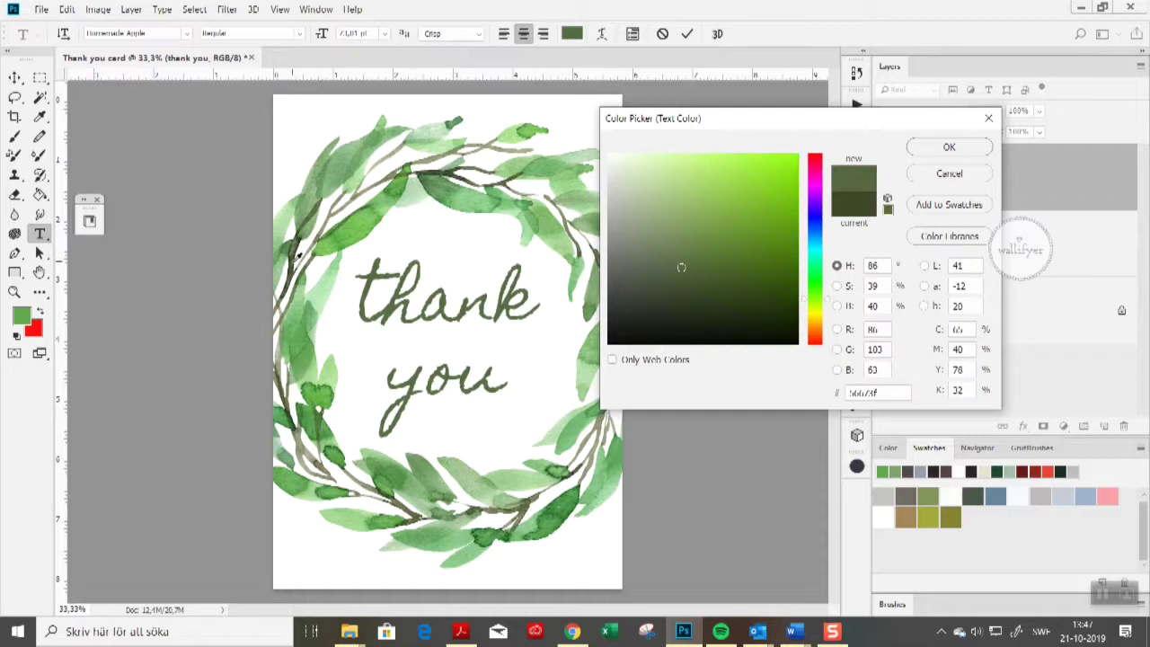
pyautogui.click(297, 256)
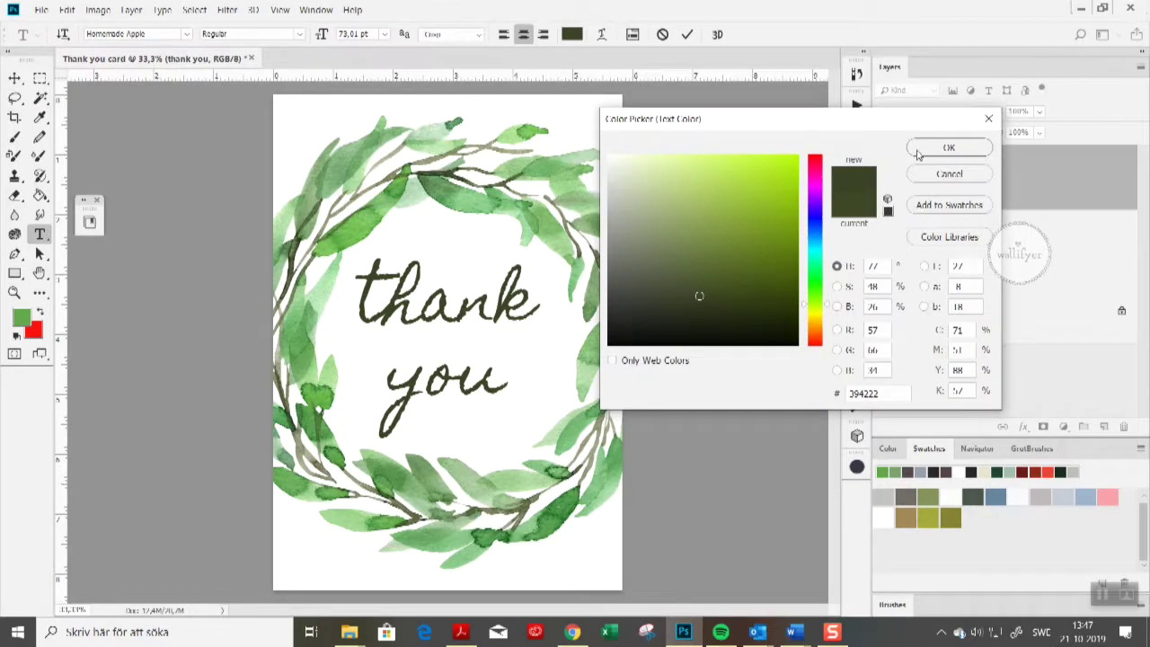
pyautogui.click(945, 148)
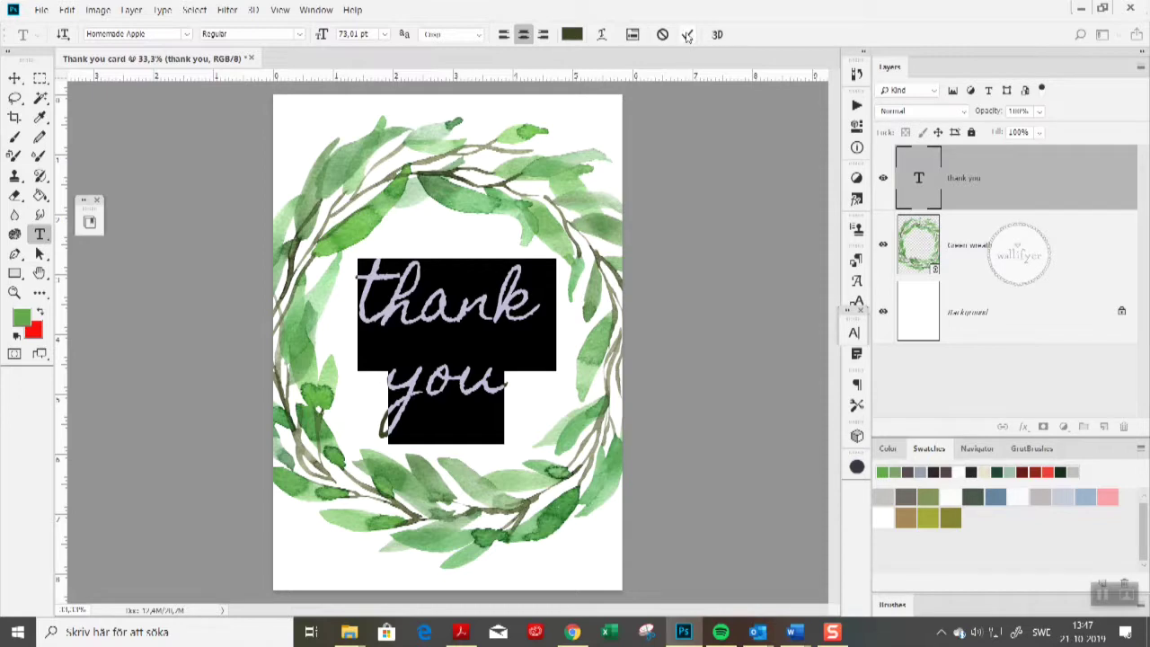
pyautogui.click(688, 34)
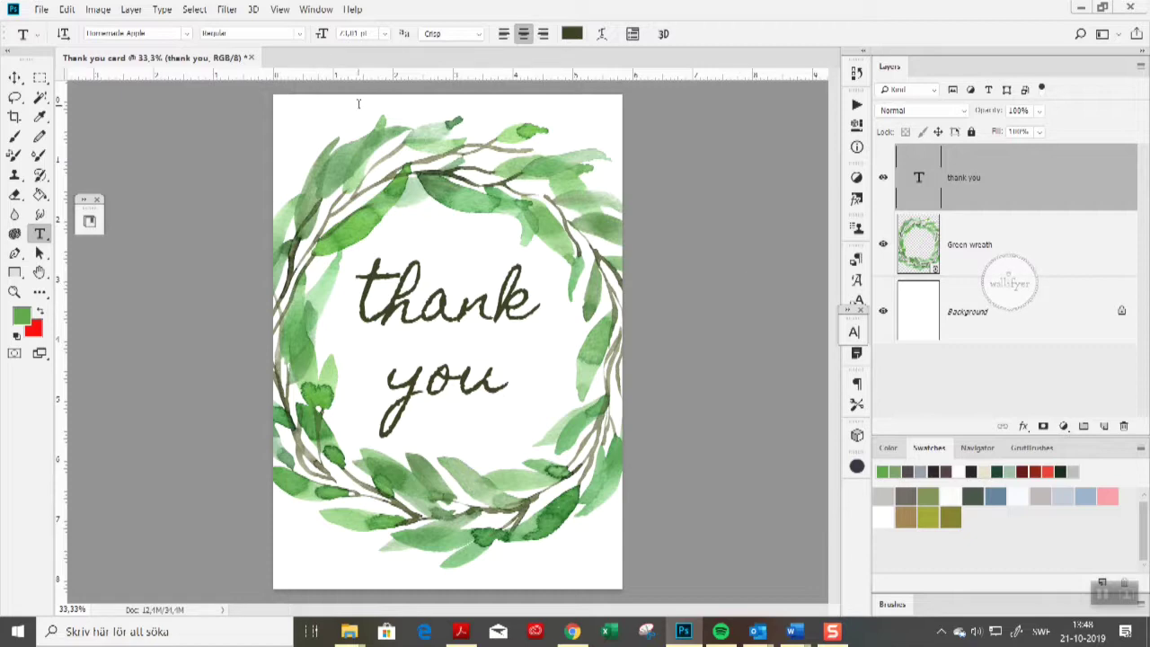
# Step: Save the finished wreath card with Ctrl+S
pyautogui.hotkey('ctrl', 's')
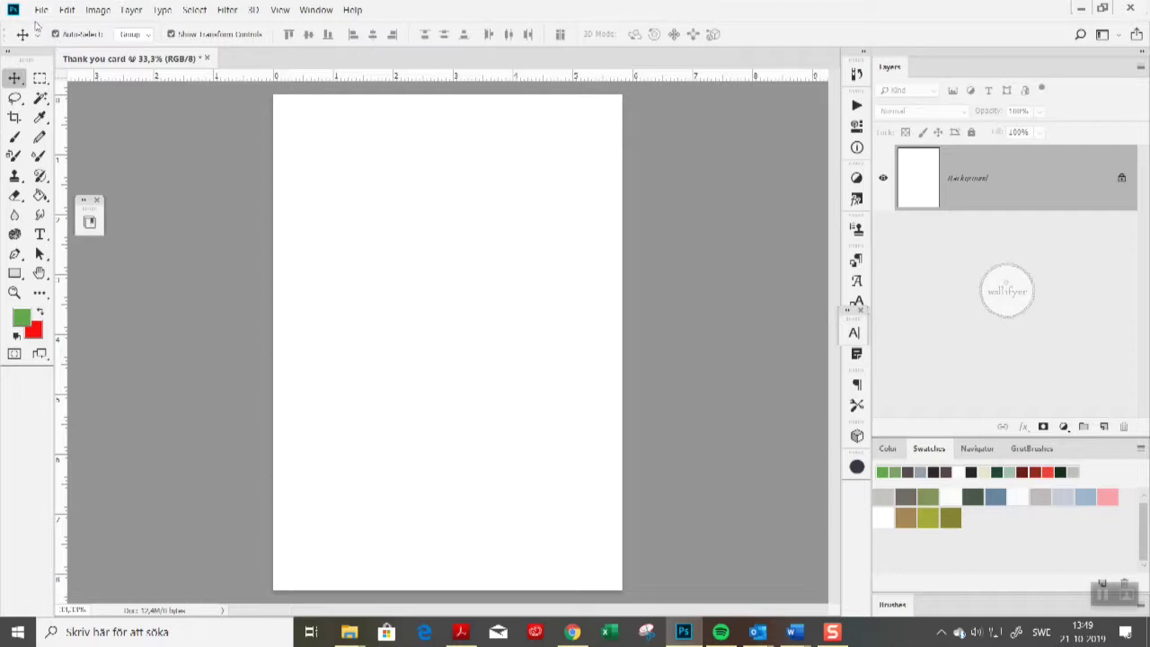
# Step: Bring Leaf 1.png onto the blank page with File > Place Linked
pyautogui.click(42, 12)
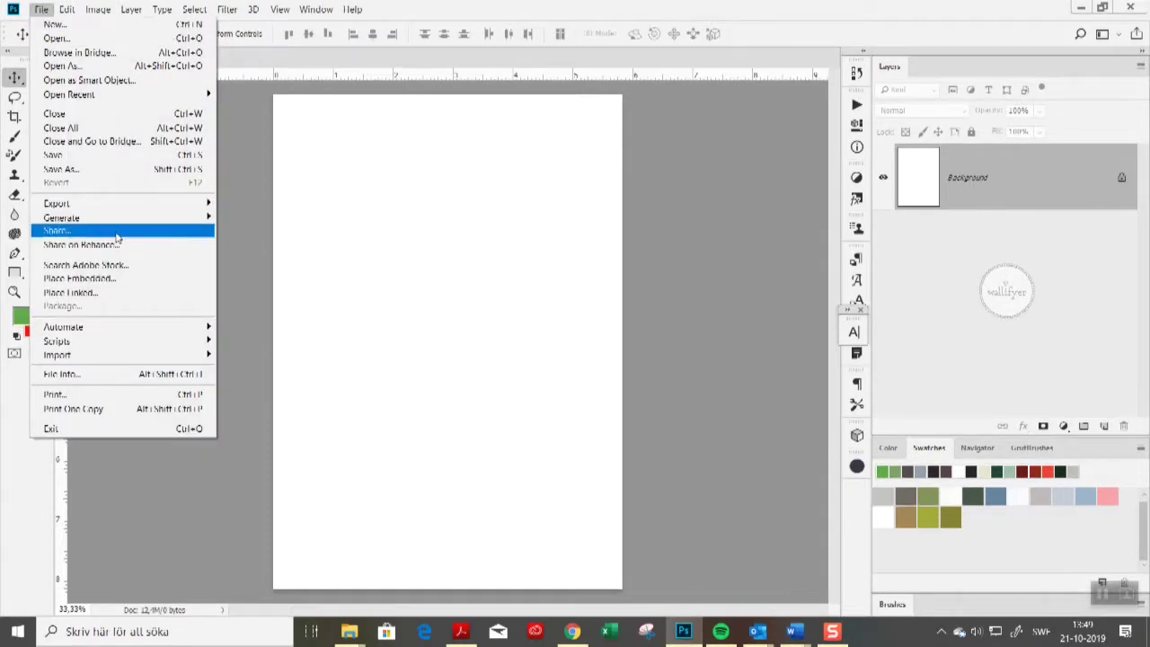
pyautogui.click(135, 297)
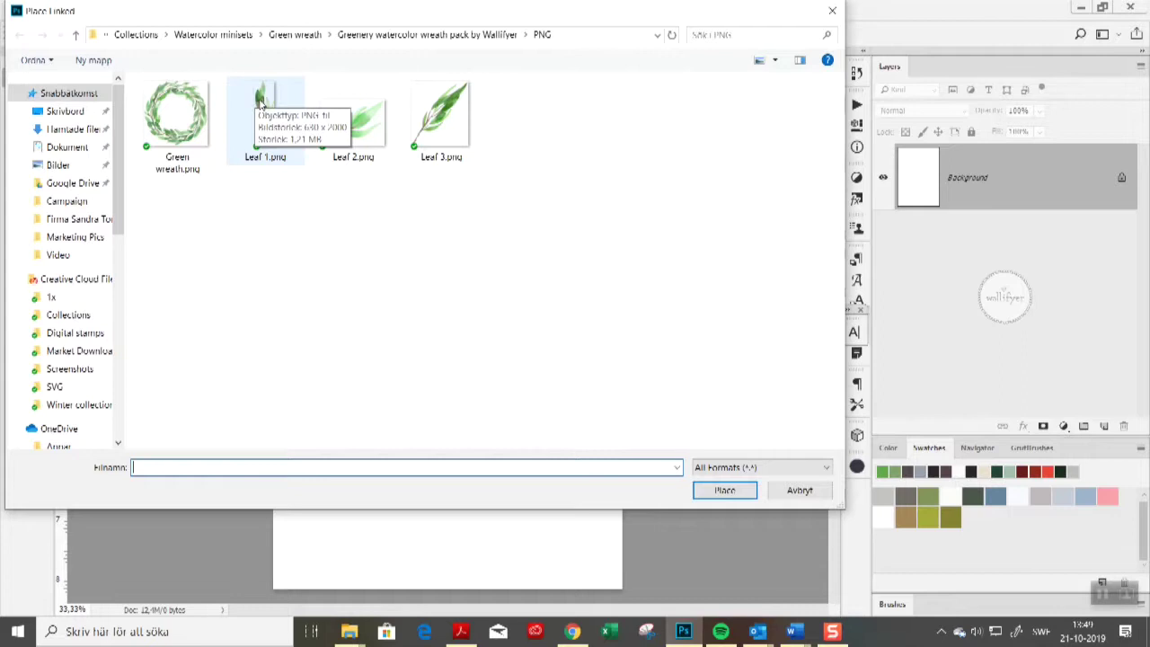
pyautogui.doubleClick(262, 108)
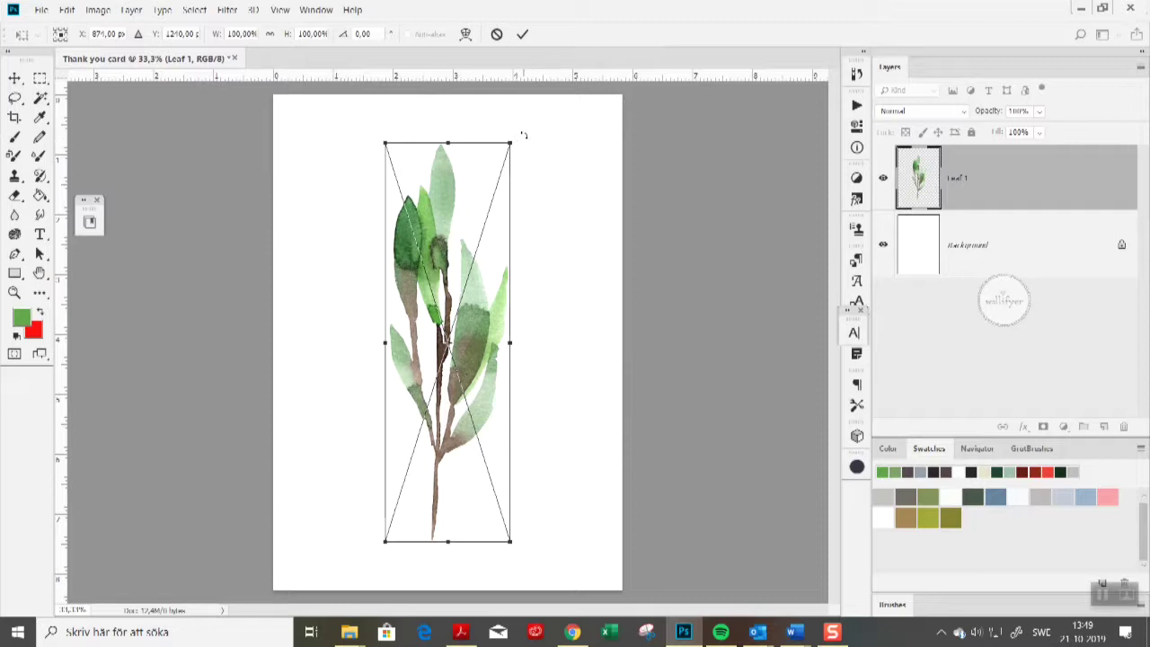
# Step: Rotate Leaf 1 about 180°, scale it down, move it to the top-left, and commit
pyautogui.moveTo(524, 134); pyautogui.dragTo(368, 558)
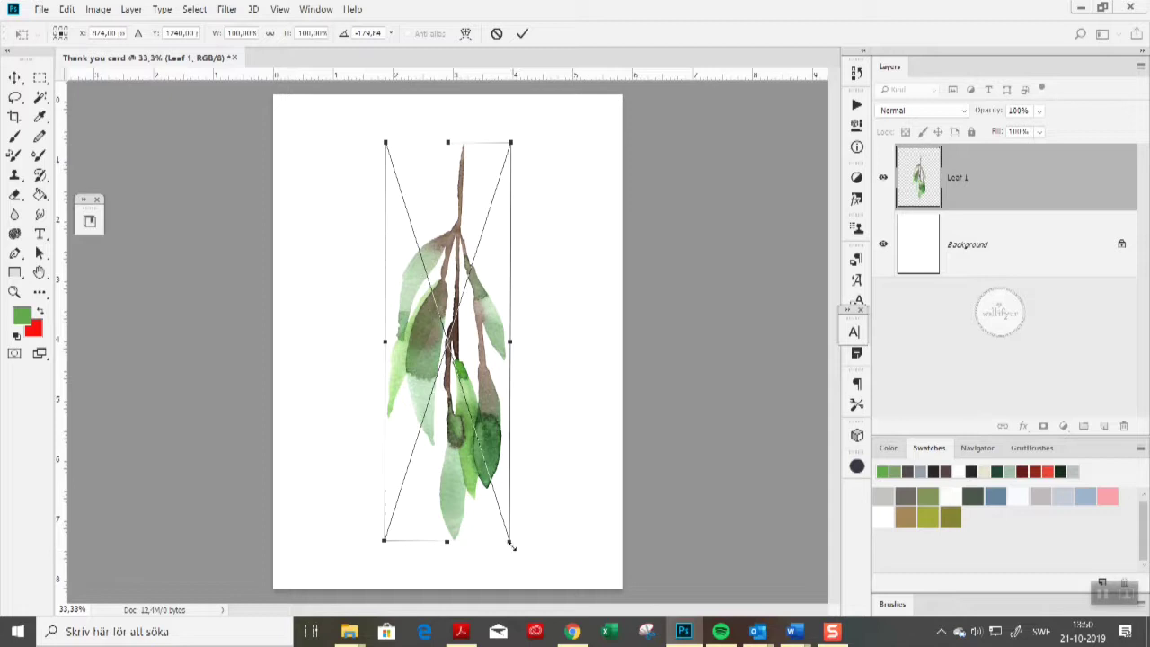
pyautogui.moveTo(511, 543); pyautogui.dragTo(462, 416)
pyautogui.moveTo(457, 355); pyautogui.dragTo(367, 247)
pyautogui.click(522, 34)
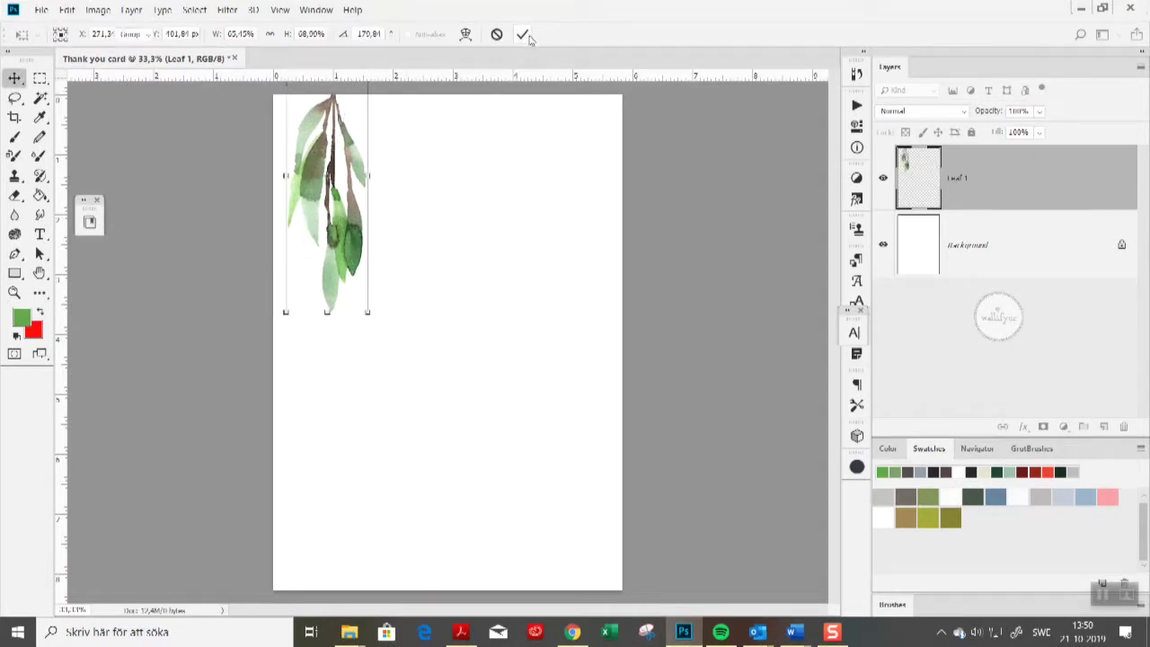
pyautogui.click(467, 238)
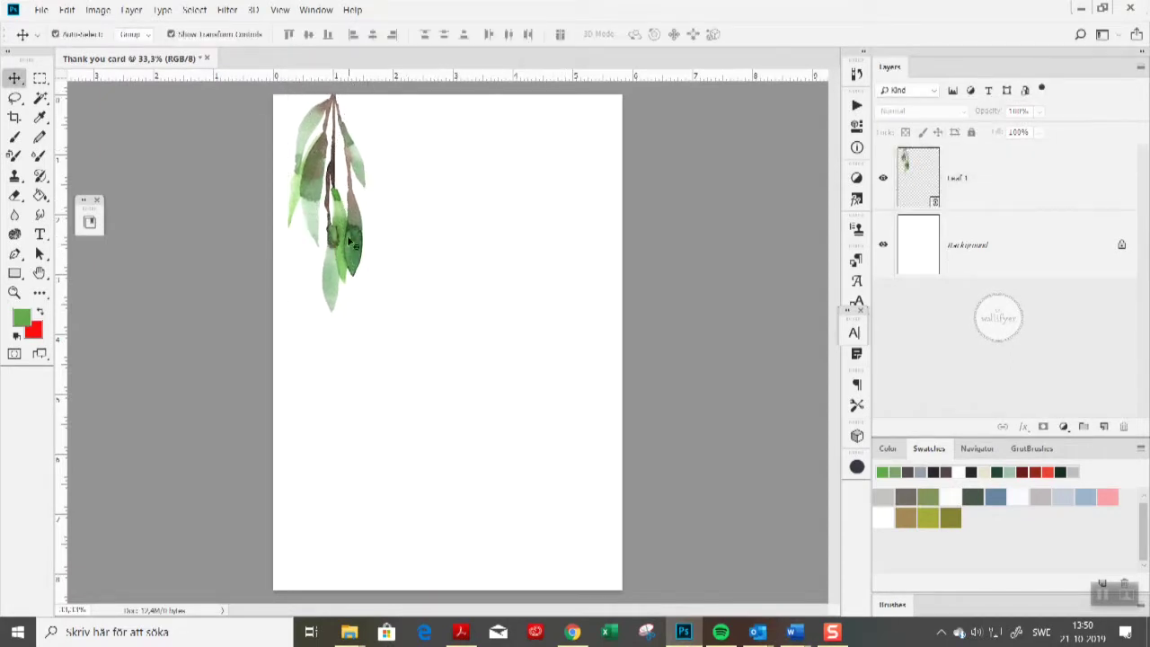
# Step: Alt-drag two copies of the Leaf 1 sprig to the right side and middle of the card's top
pyautogui.click(356, 241)
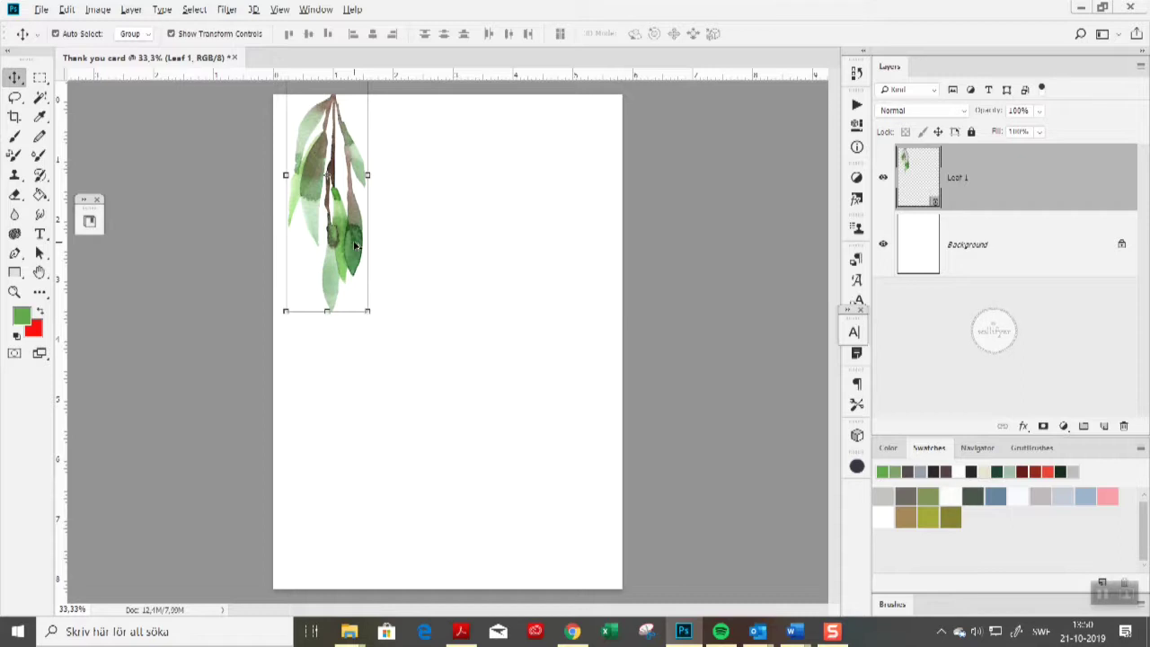
pyautogui.moveTo(355, 244); pyautogui.dragTo(585, 248)
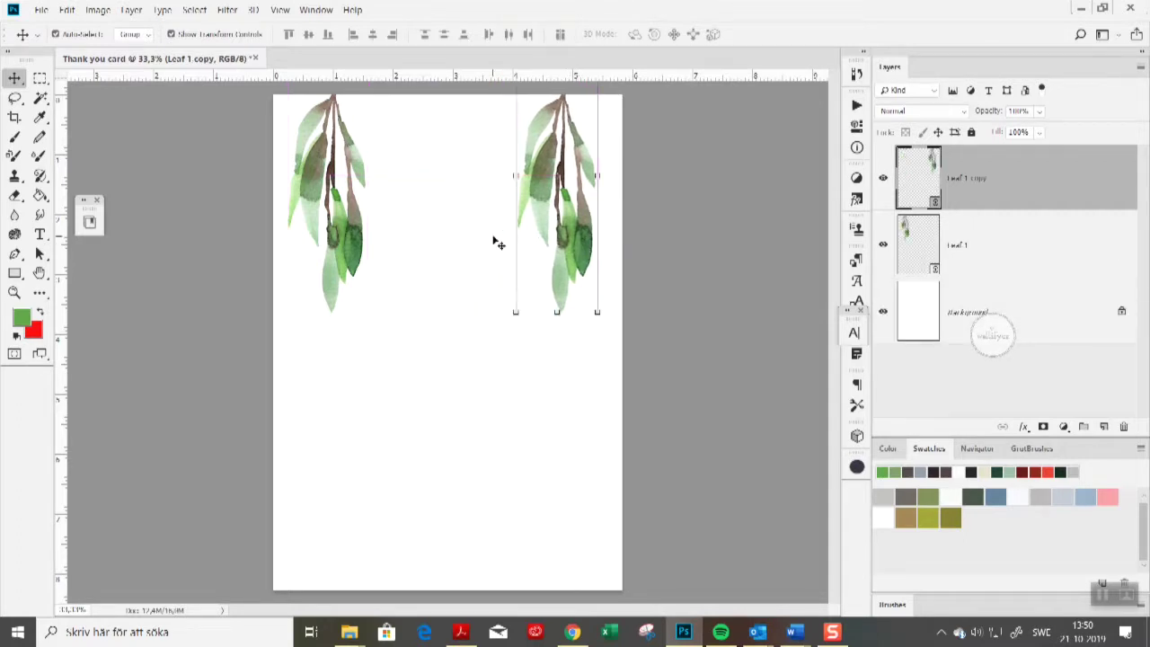
pyautogui.click(346, 218)
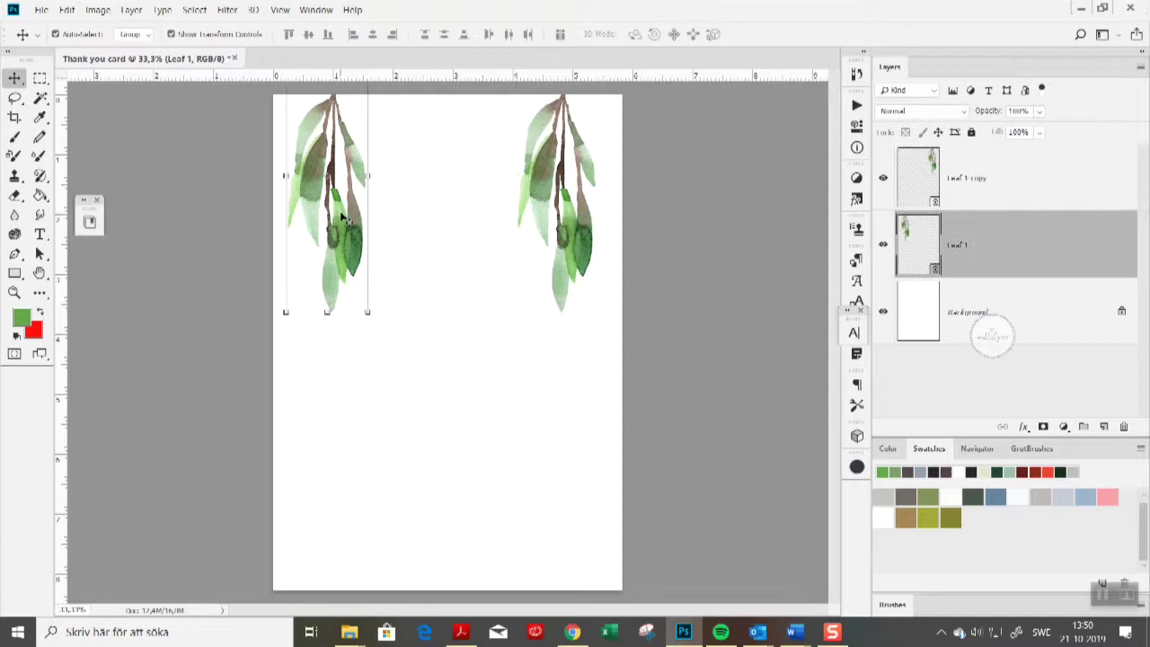
pyautogui.moveTo(345, 217); pyautogui.dragTo(459, 222)
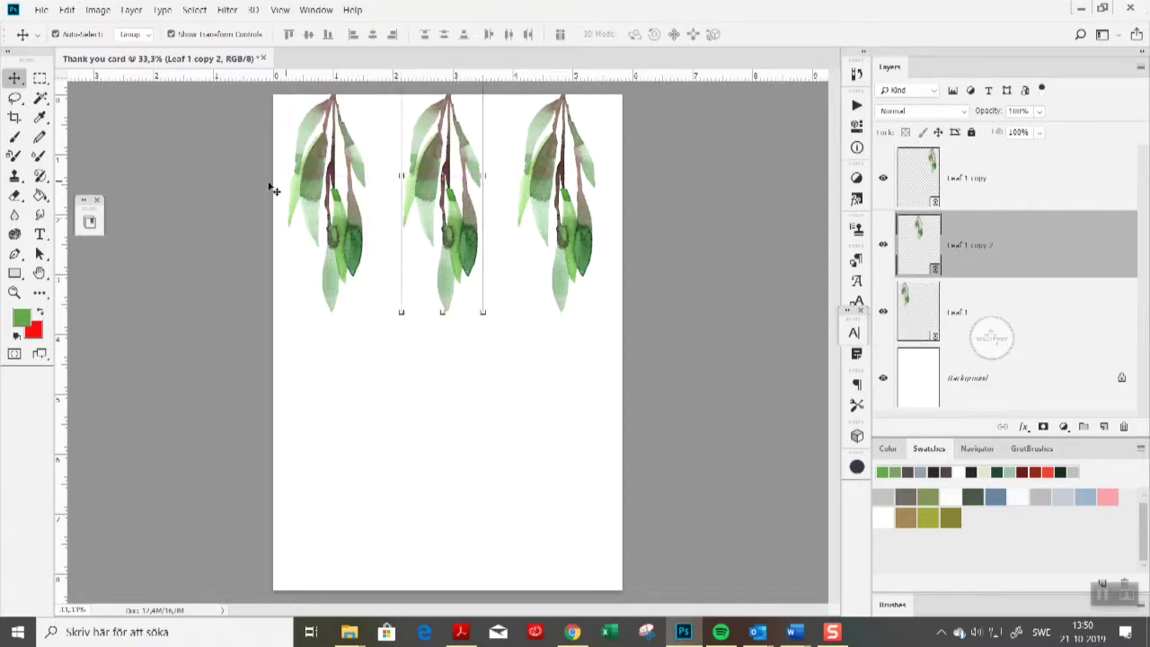
pyautogui.click(227, 177)
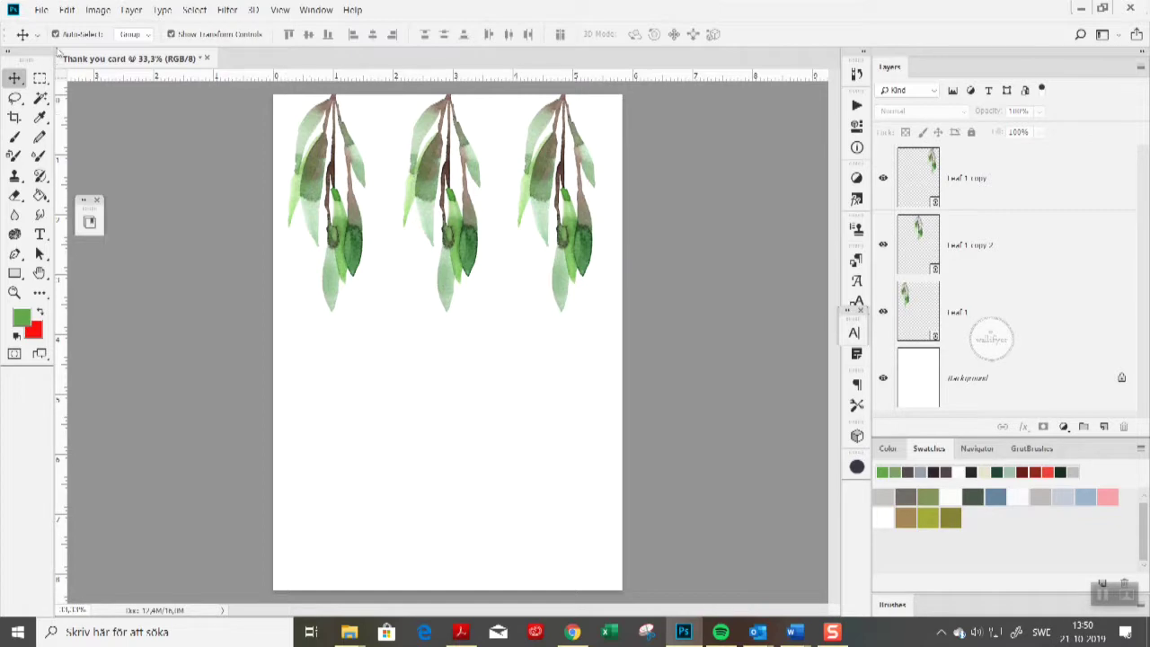
pyautogui.click(39, 11)
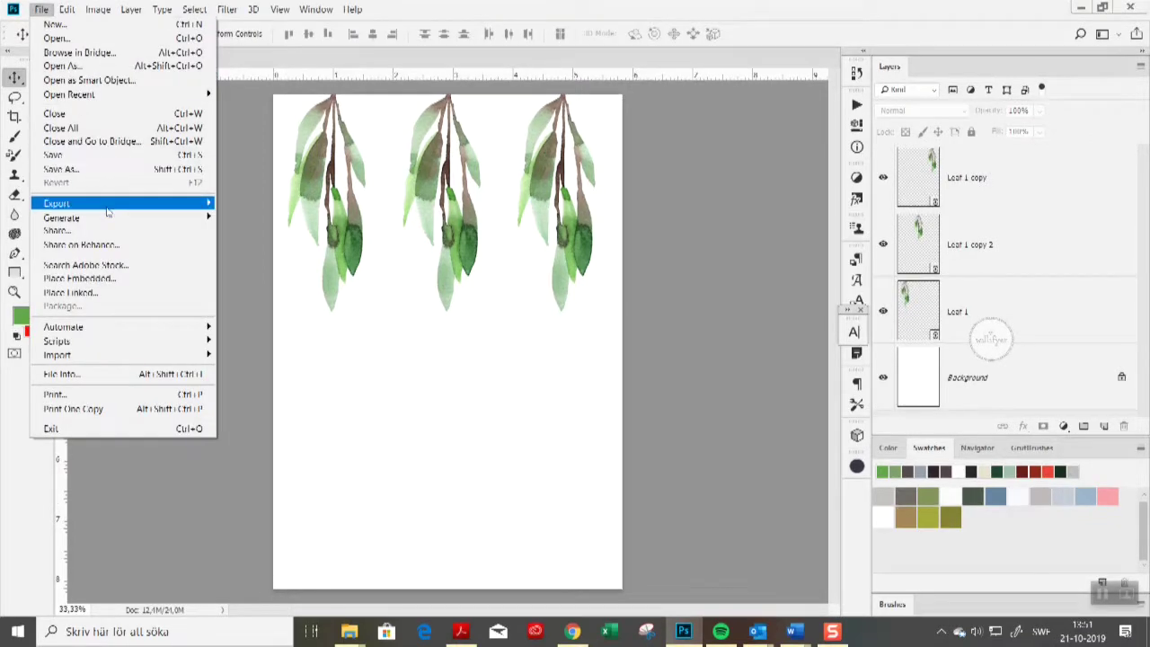
# Step: Place linked Leaf 2.png, scale it to about half, and hang it between the first two clusters
pyautogui.click(134, 297)
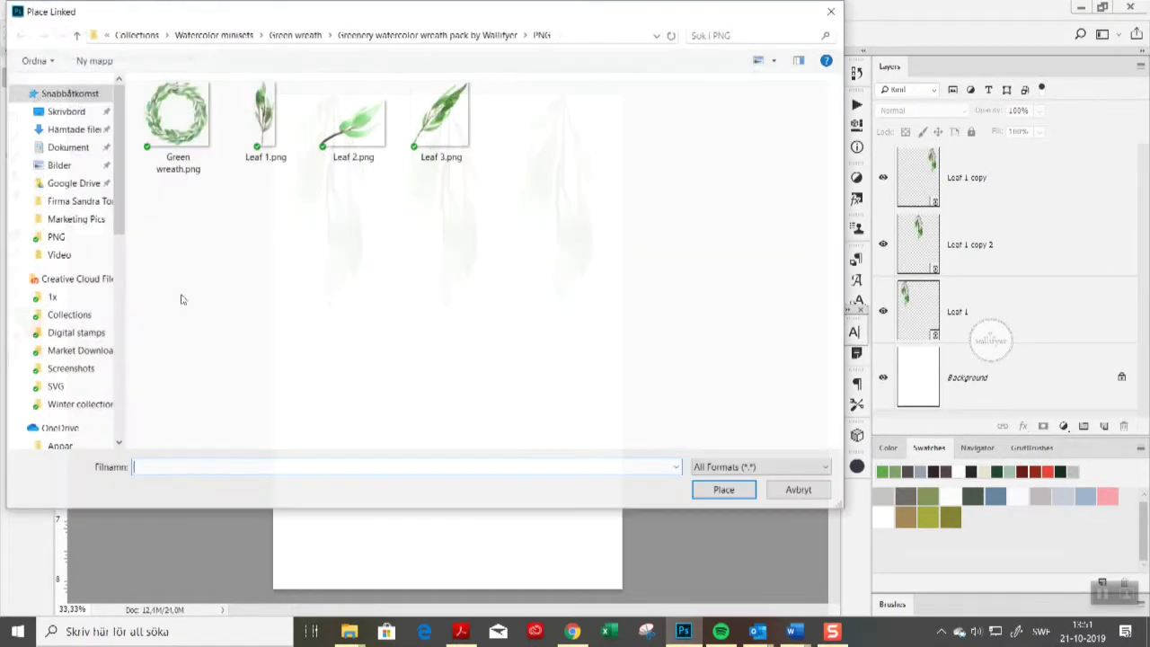
pyautogui.doubleClick(353, 133)
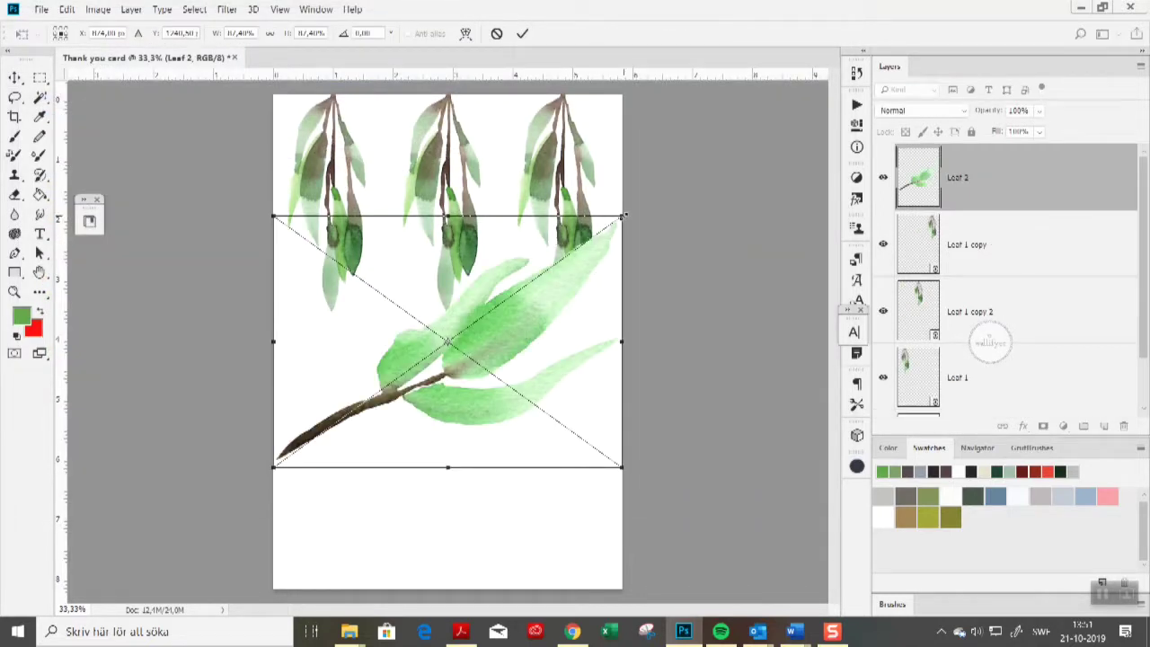
pyautogui.moveTo(624, 216); pyautogui.dragTo(586, 250)
pyautogui.hotkey('ctrl', 'z')
pyautogui.moveTo(624, 216); pyautogui.dragTo(408, 540)
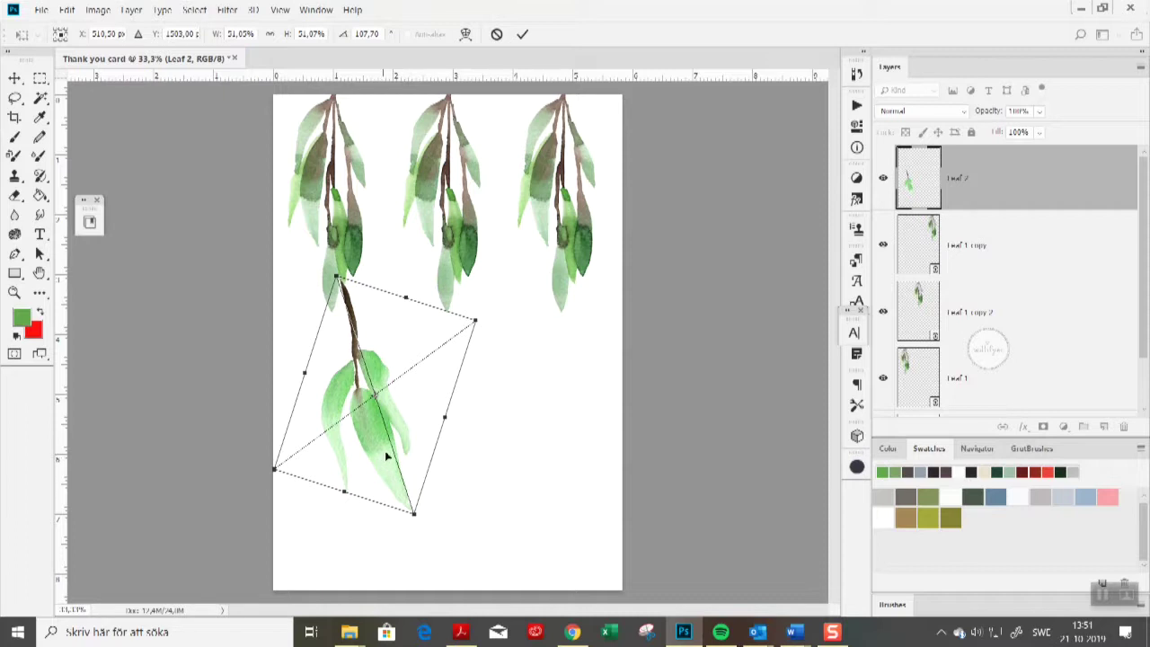
pyautogui.moveTo(388, 455); pyautogui.dragTo(405, 208)
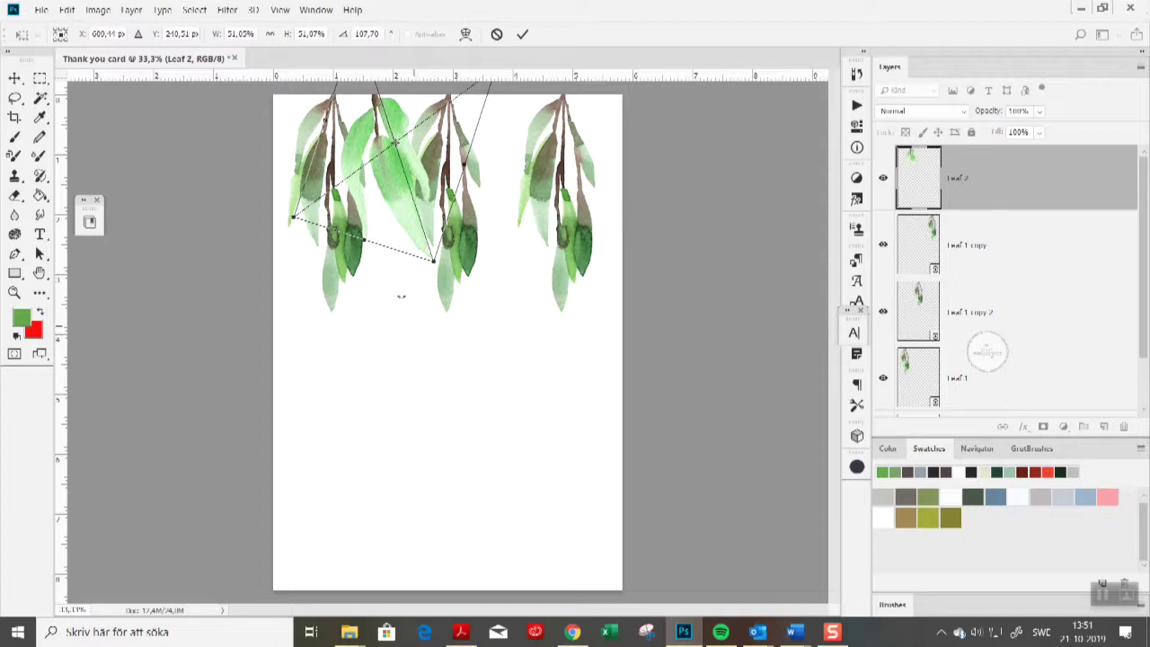
pyautogui.click(522, 34)
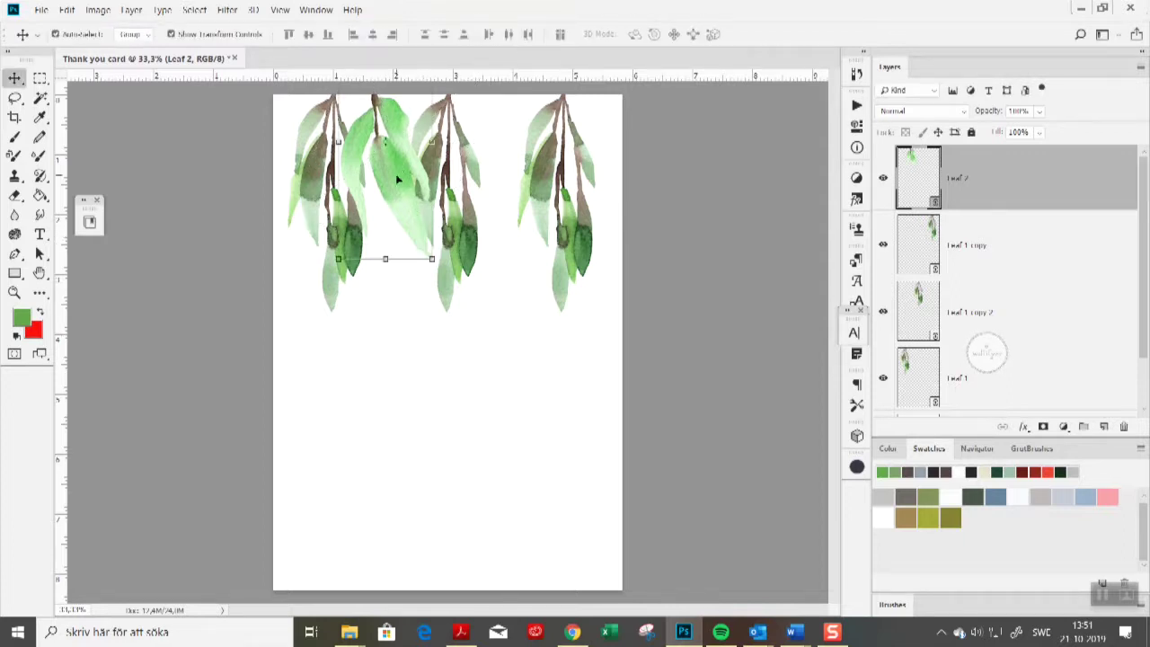
# Step: Duplicate the Leaf 2 sprig, enlarge the copy between the right clusters, and nudge the first one left
pyautogui.moveTo(398, 180); pyautogui.dragTo(502, 210)
pyautogui.hotkey('ctrl', 't')
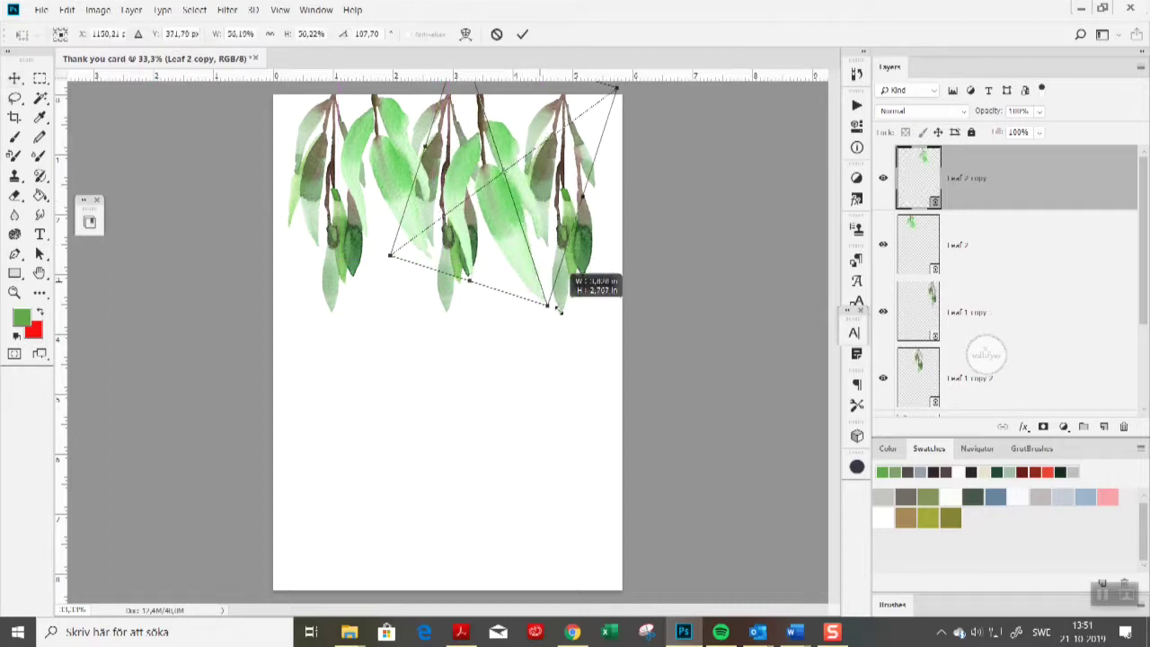
pyautogui.moveTo(559, 311); pyautogui.dragTo(600, 364)
pyautogui.moveTo(516, 293); pyautogui.dragTo(506, 220)
pyautogui.click(522, 33)
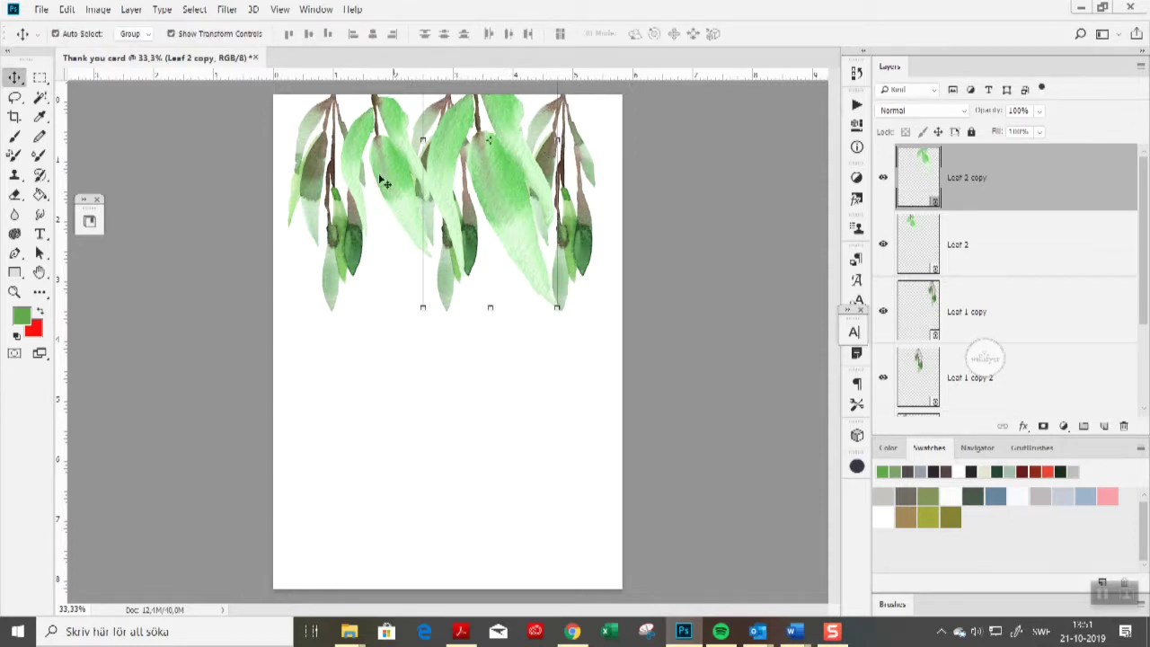
pyautogui.moveTo(384, 165); pyautogui.dragTo(369, 159)
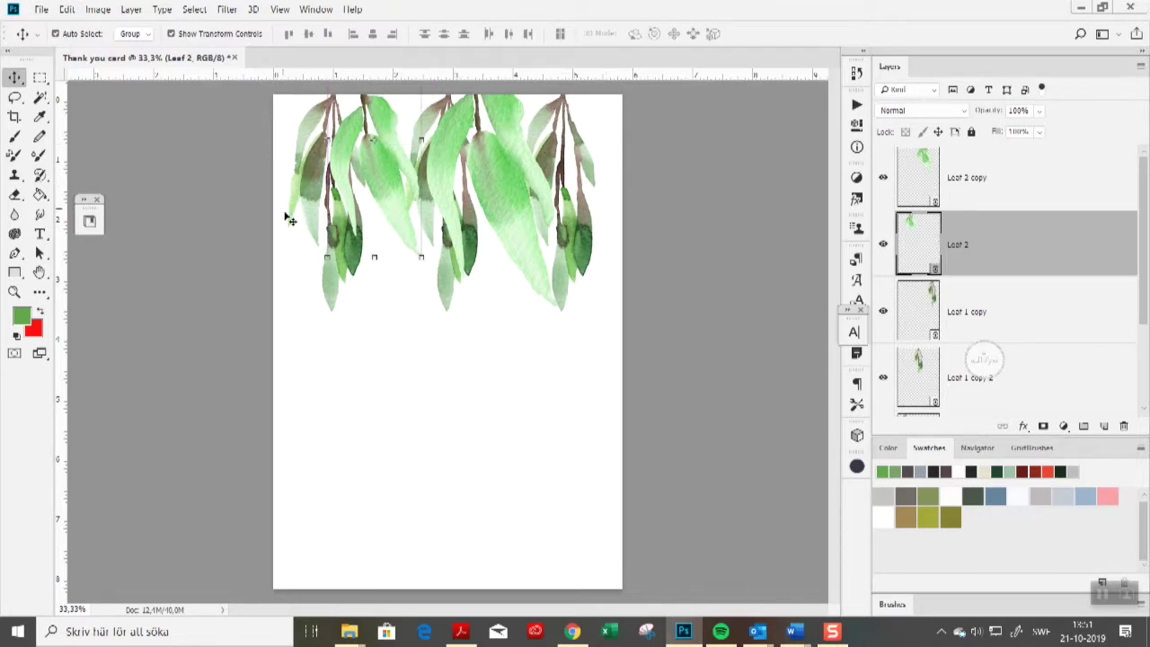
pyautogui.click(326, 282)
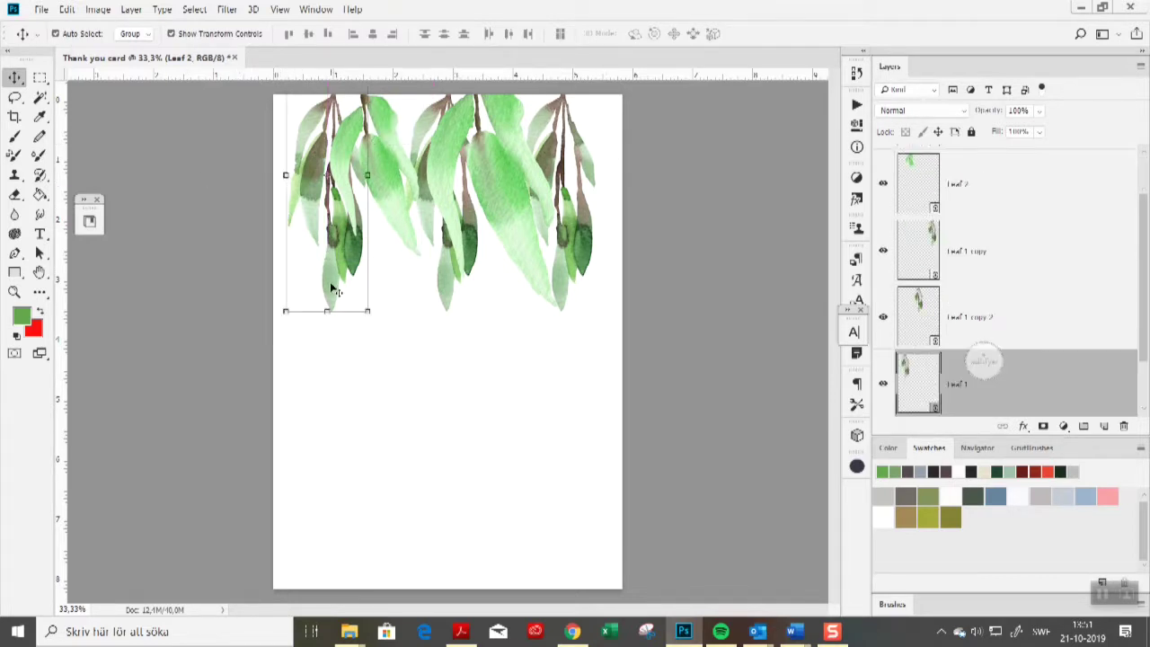
# Step: Place linked Leaf 3.png, rotated to hang downward against the card's left edge
pyautogui.click(43, 11)
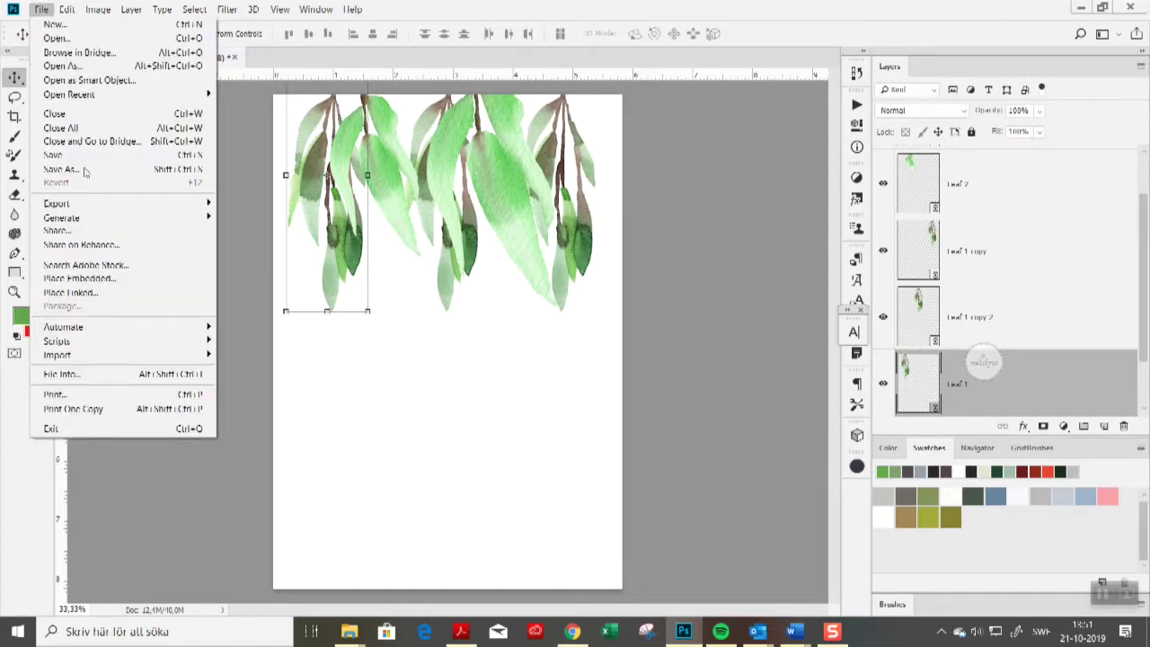
pyautogui.click(115, 292)
pyautogui.doubleClick(442, 115)
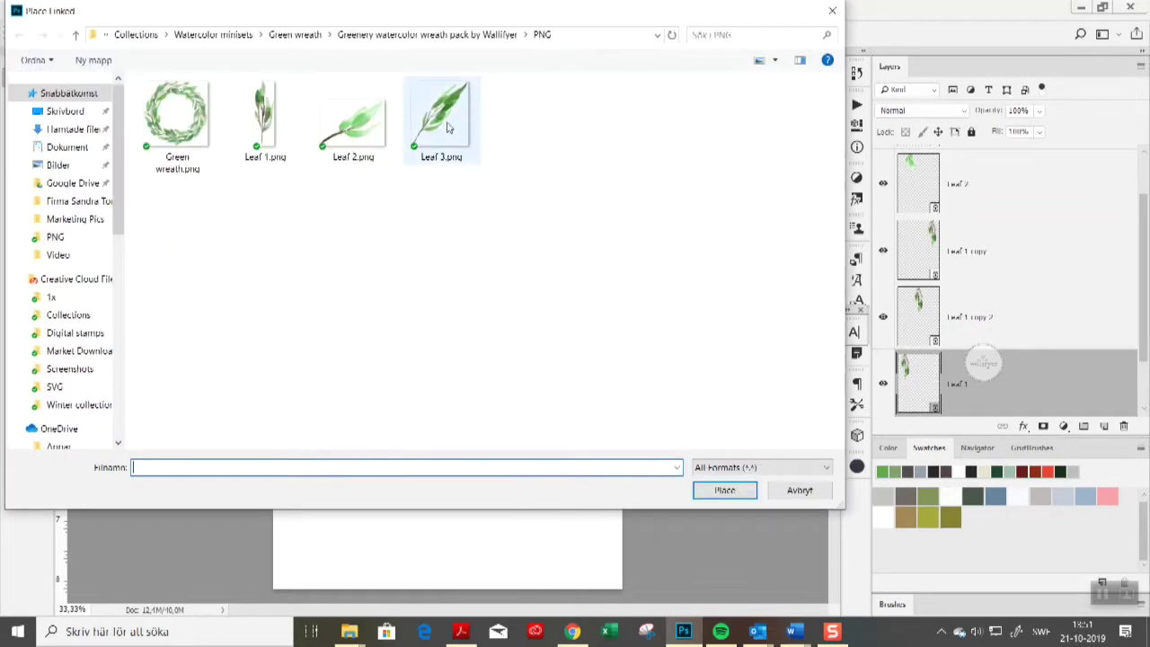
pyautogui.moveTo(646, 140); pyautogui.dragTo(452, 580)
pyautogui.moveTo(448, 384); pyautogui.dragTo(273, 214)
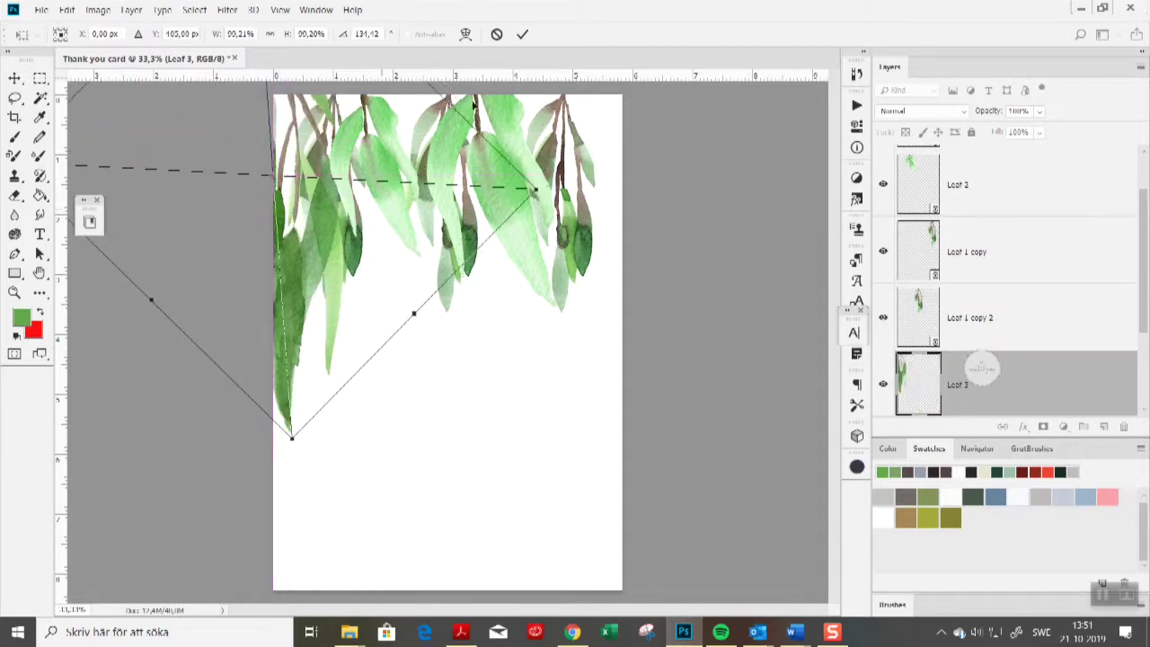
# Step: Commit the Leaf 3 sprig and alt-drag a copy onto the card's right edge
pyautogui.click(524, 34)
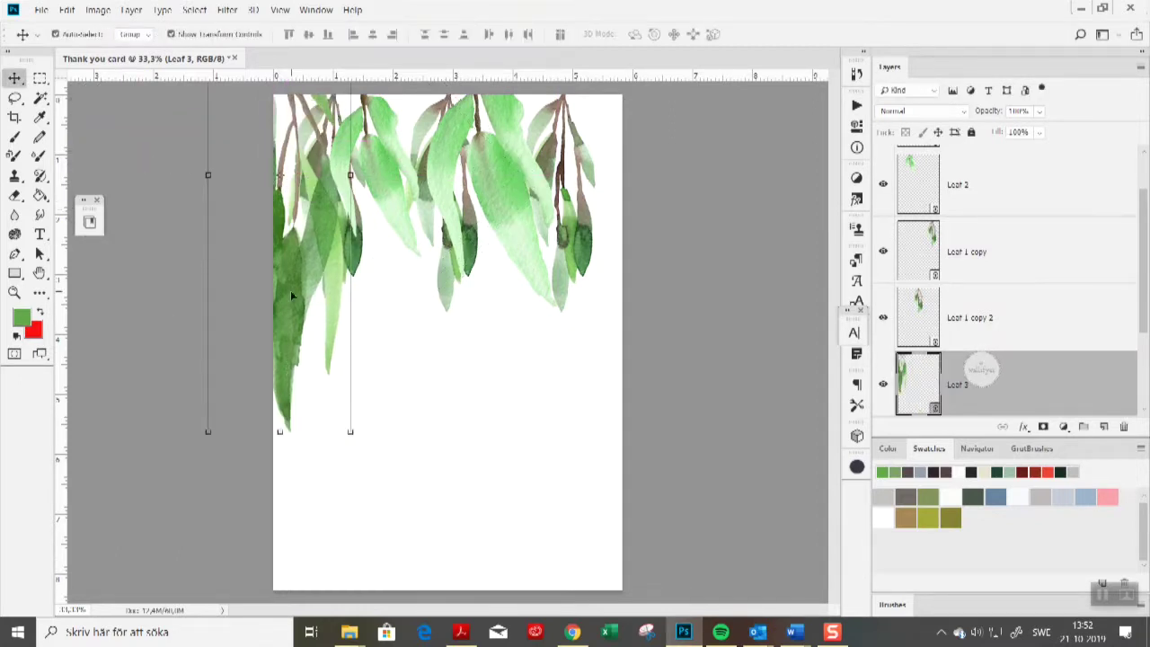
pyautogui.moveTo(291, 296); pyautogui.dragTo(609, 323)
pyautogui.click(705, 290)
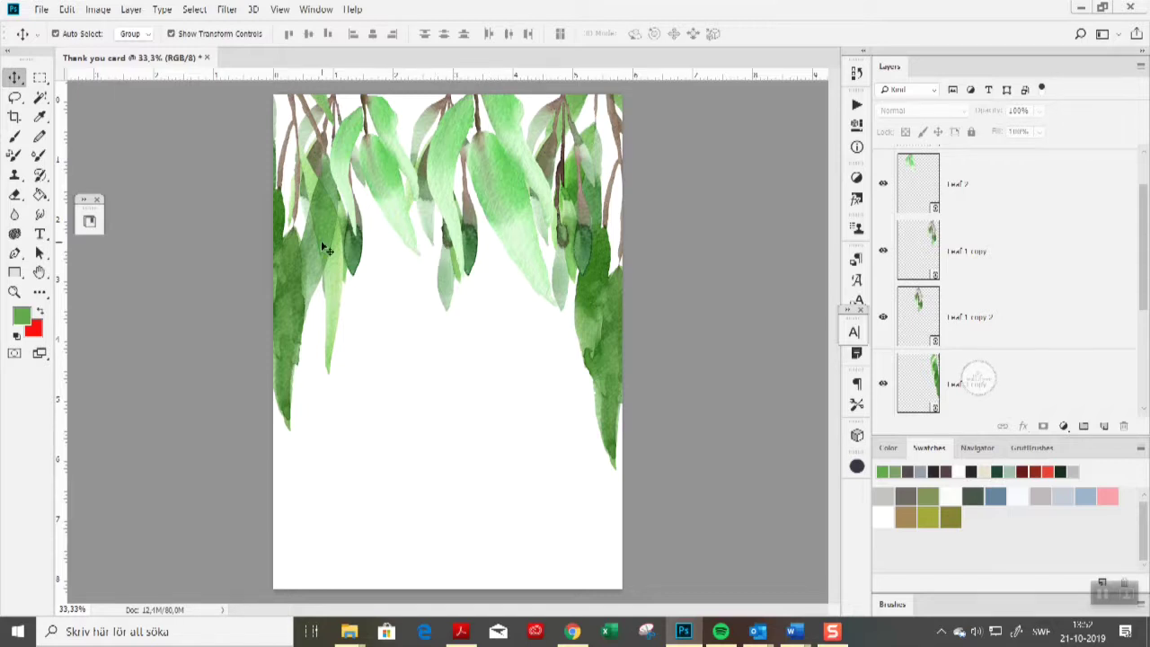
# Step: Type 'thank' and 'you' on two lines below the leaves and centre the text on the card
pyautogui.click(40, 233)
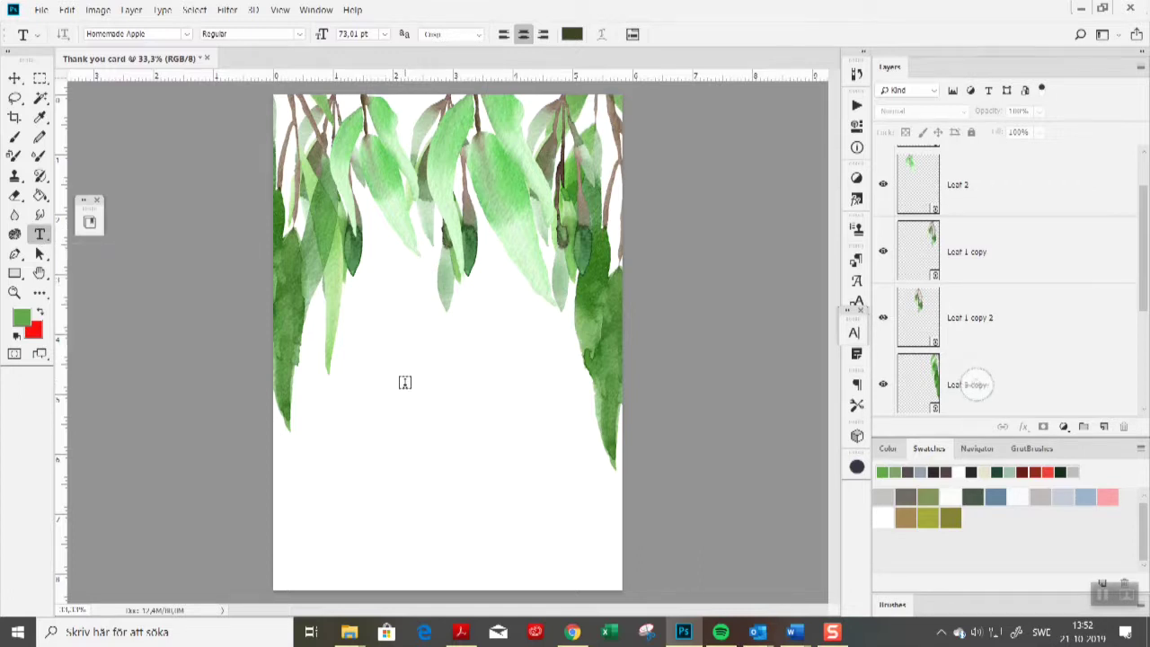
pyautogui.click(405, 385)
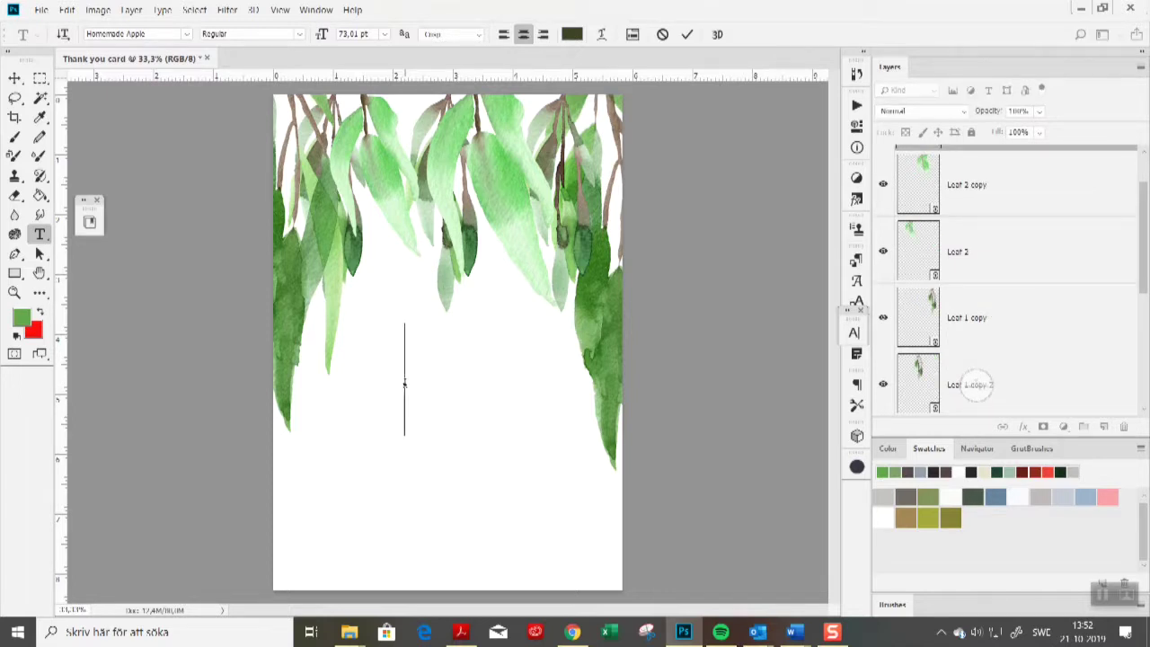
pyautogui.write('th')
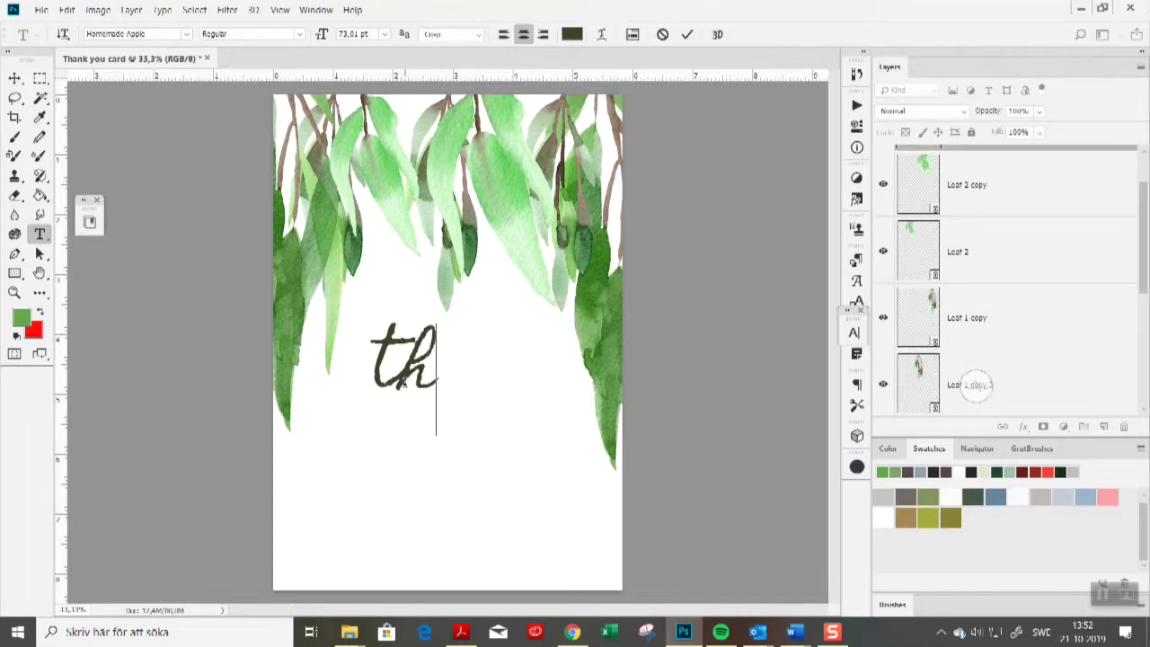
pyautogui.write('ank')
pyautogui.press('Return')
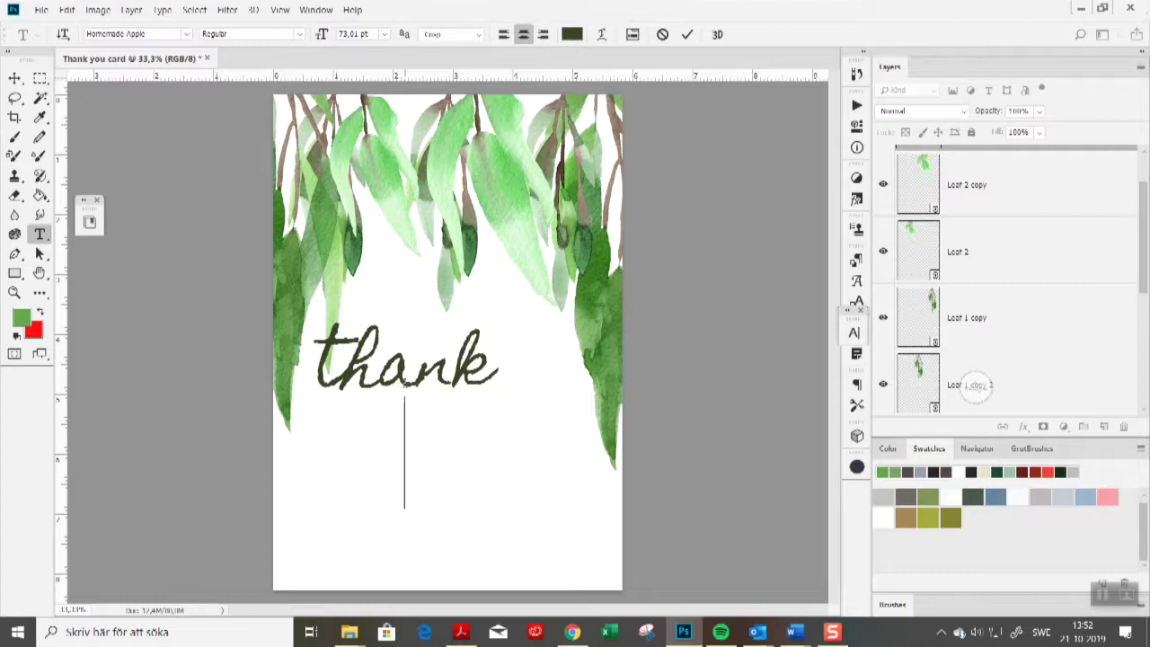
pyautogui.write('you')
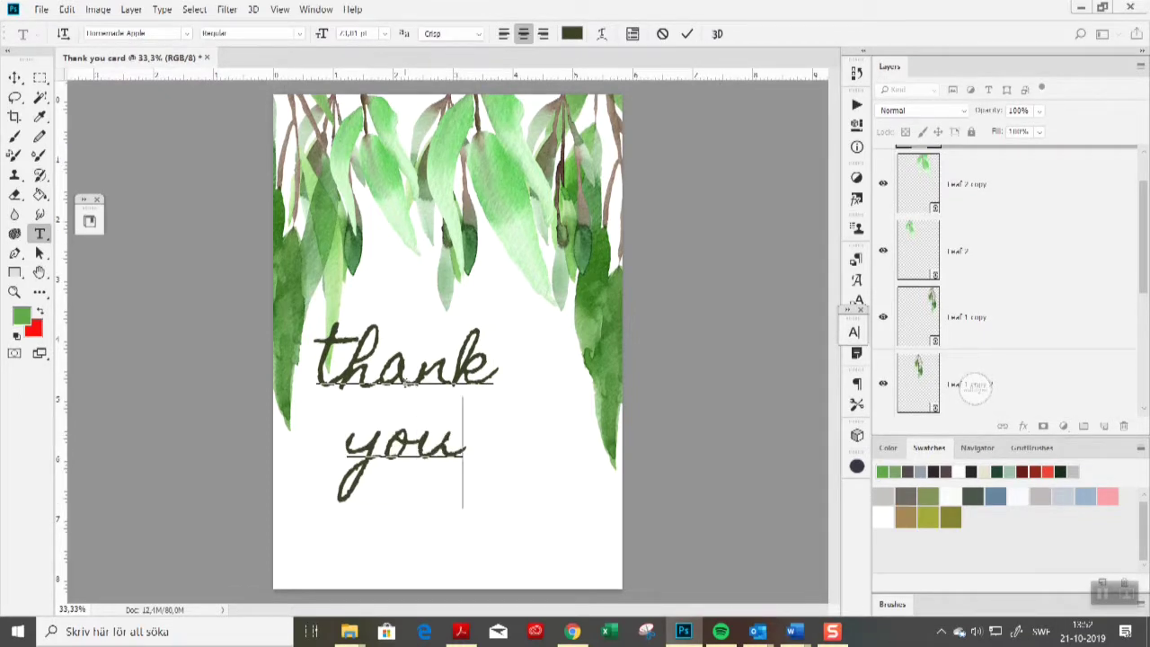
pyautogui.click(15, 77)
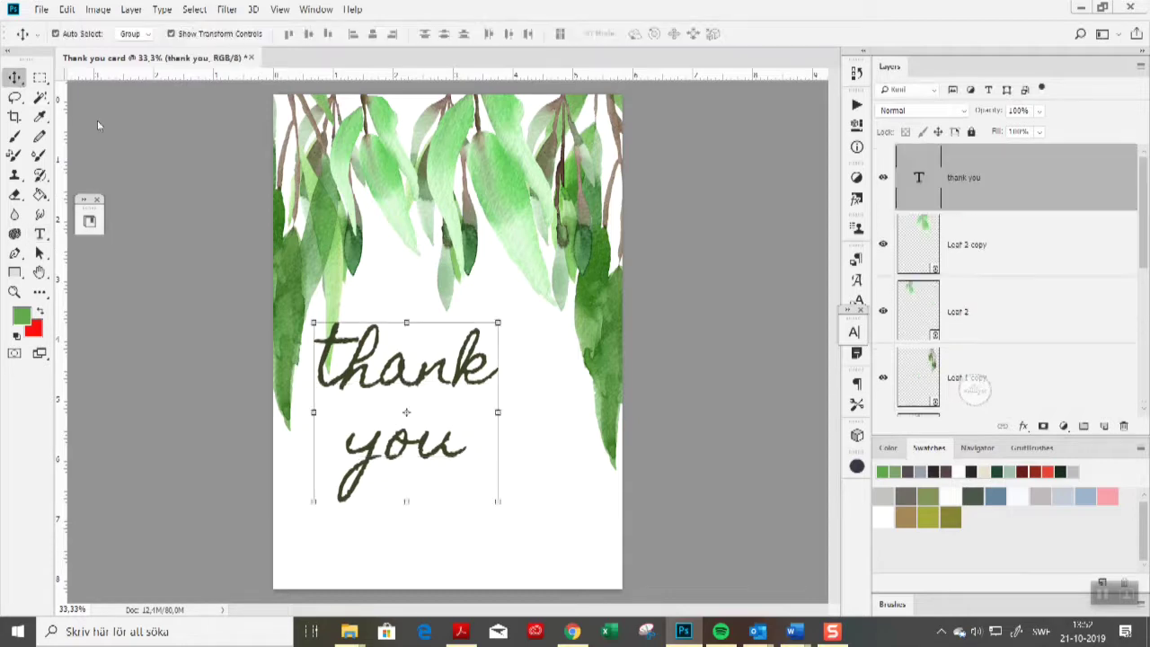
pyautogui.moveTo(347, 373); pyautogui.dragTo(393, 396)
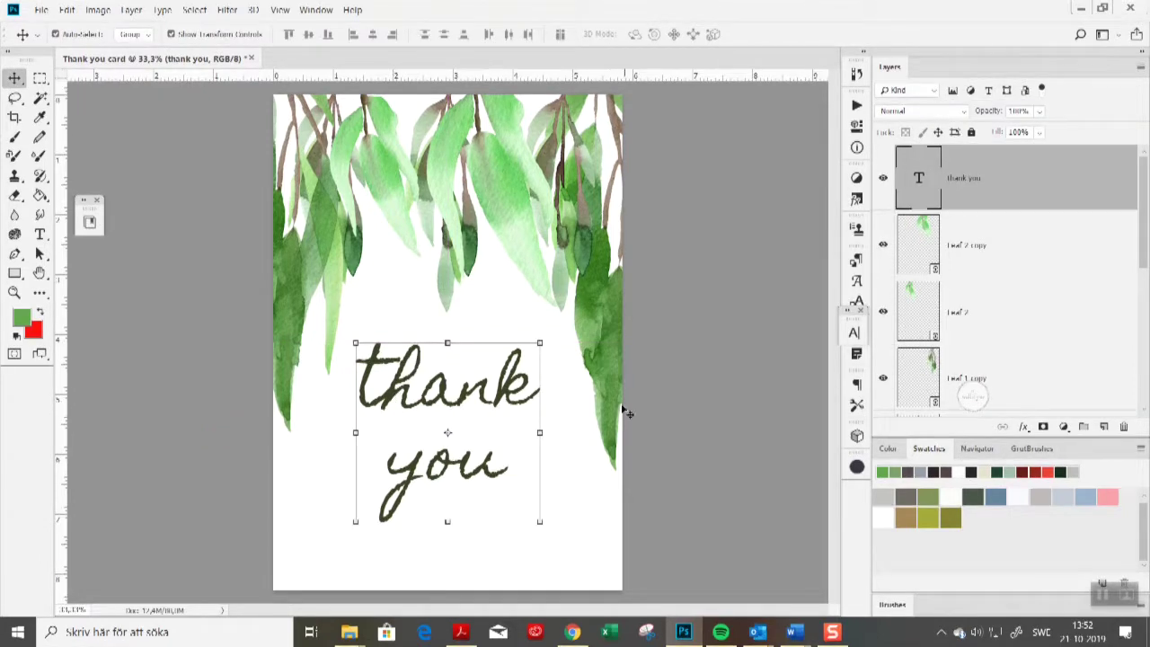
pyautogui.click(608, 393)
pyautogui.click(210, 385)
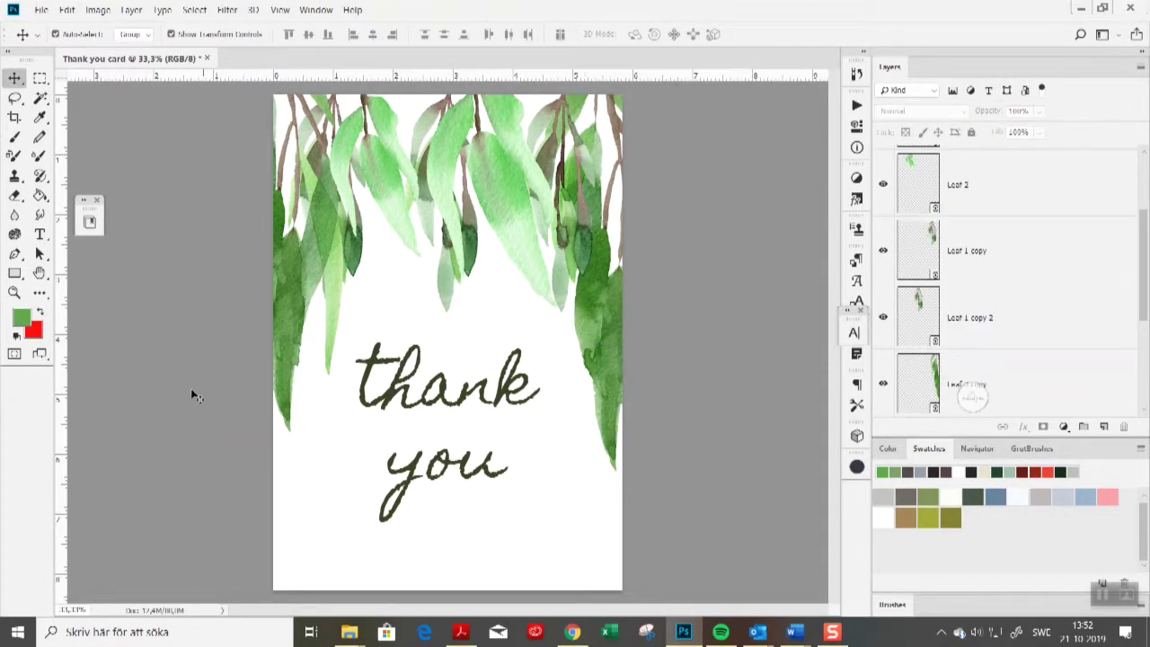